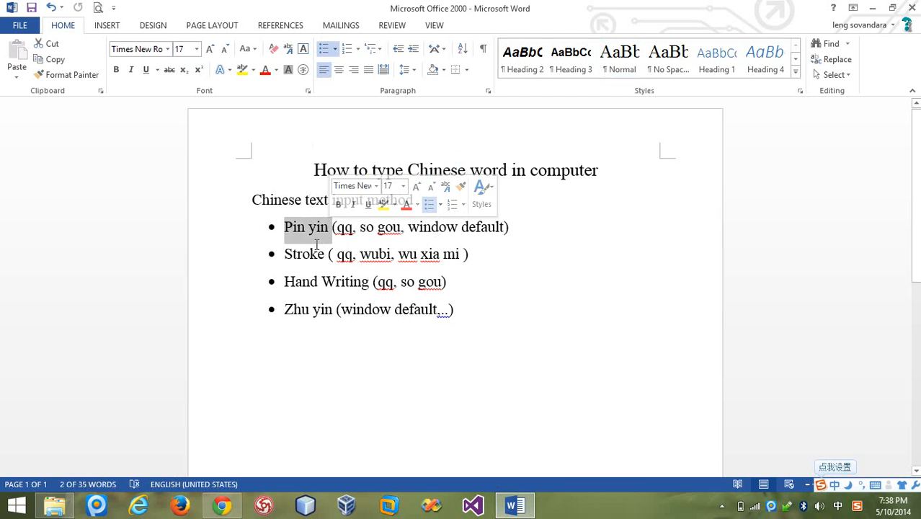
Highlight the Stroke, Hand Writing and Zhu yin bullets one after another in the list of Chinese input methods
double_click(313, 256)
double_click(303, 286)
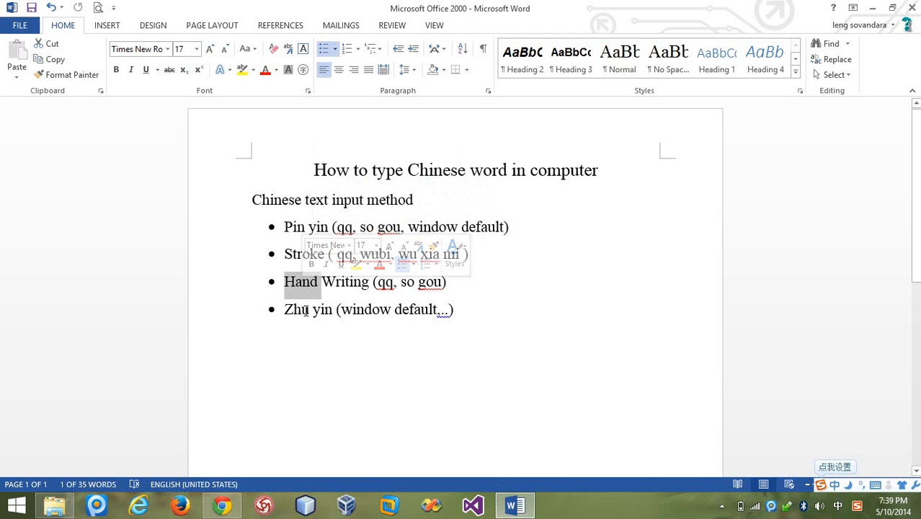
double_click(305, 313)
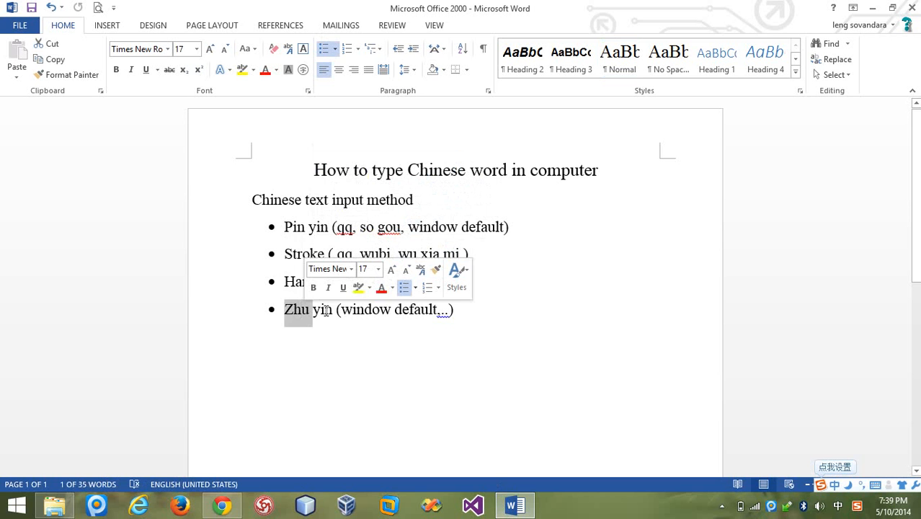
double_click(325, 310)
left_click_drag(310, 312, 331, 305)
left_click(293, 311)
left_click(333, 309)
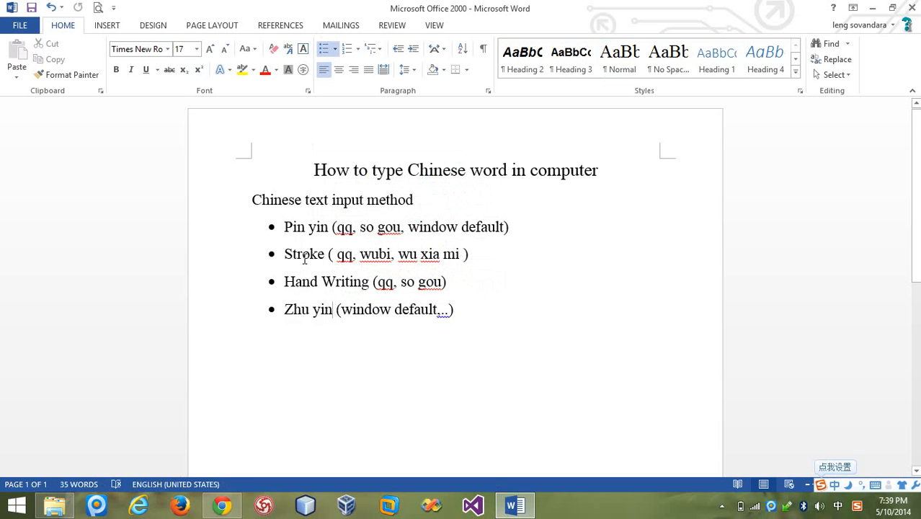
Highlight "Pin yin" in the first bullet and undo the stray tab inserted inside the word
left_click(288, 226)
left_click_drag(287, 226, 329, 229)
left_click(325, 228)
key("Tab")
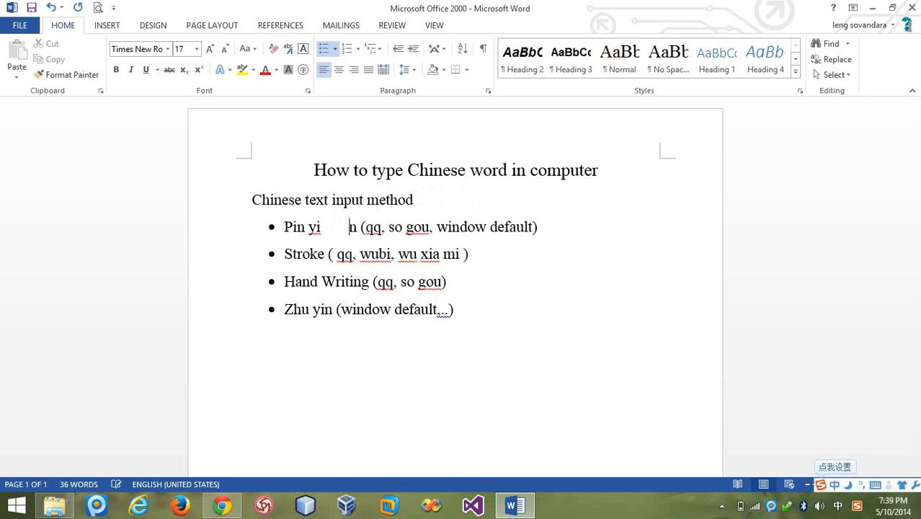
key("ctrl+z")
Highlight the word "Stroke" in the second bullet, leaving out its first letter
key("Down")
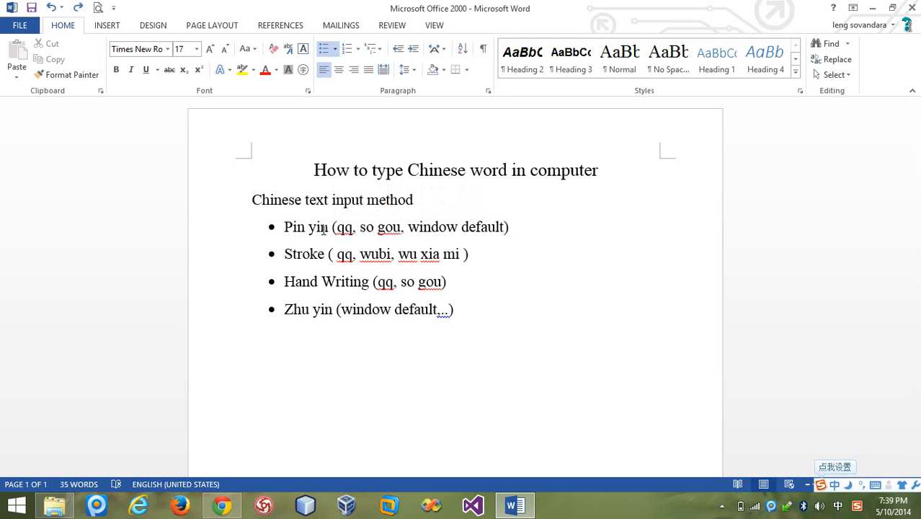
key("shift+Left")
key("shift+Left")
key("shift+Left")
key("shift+Left")
key("shift+Left")
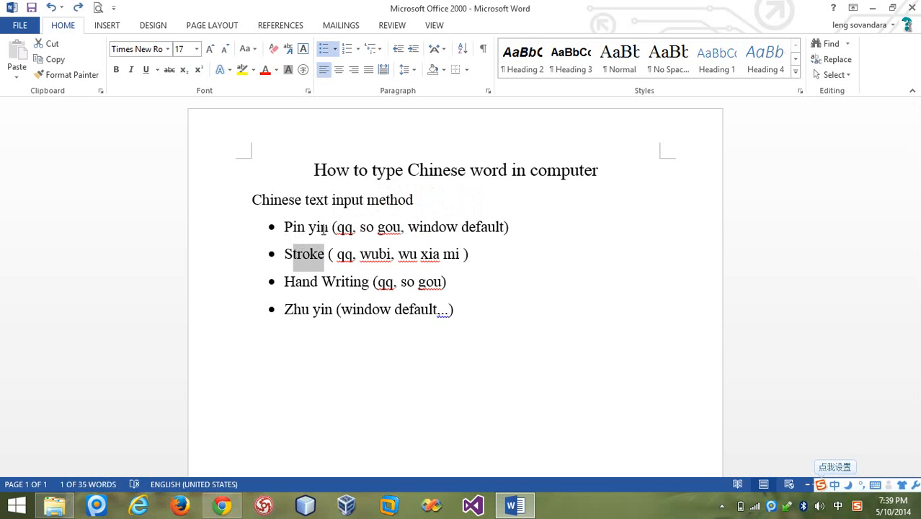
Highlight the stroke-based input methods "wubi" and "wu xia mi" in the second bullet
double_click(367, 255)
double_click(370, 256)
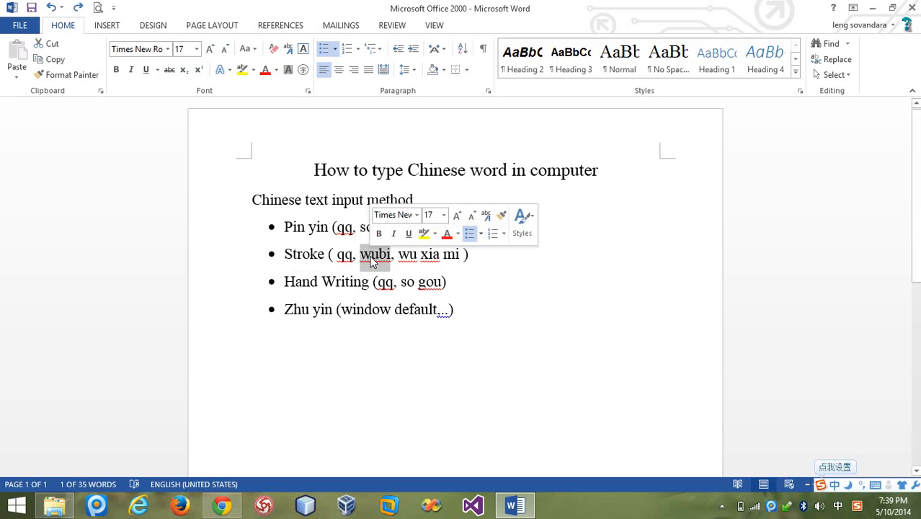
double_click(428, 255)
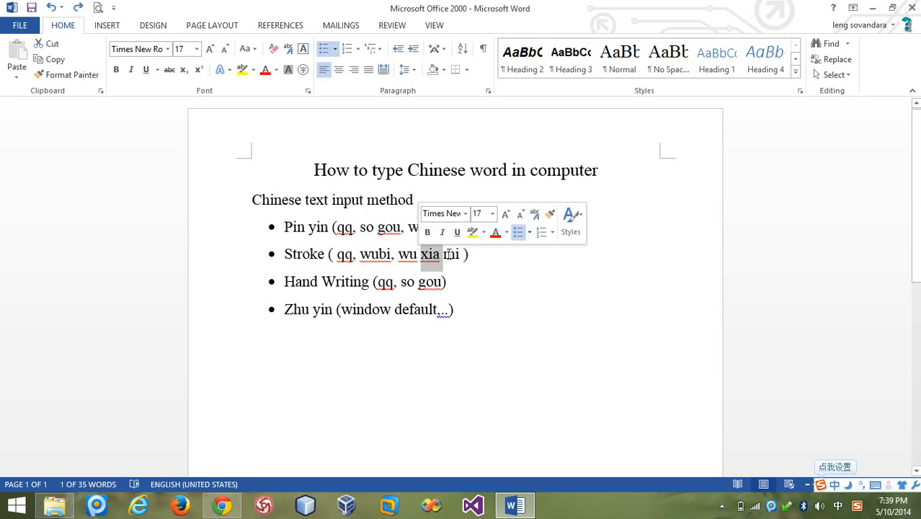
mouse_move(461, 254)
left_mouse_down()
mouse_move(399, 254)
mouse_move(459, 255)
left_mouse_up()
left_click(399, 254)
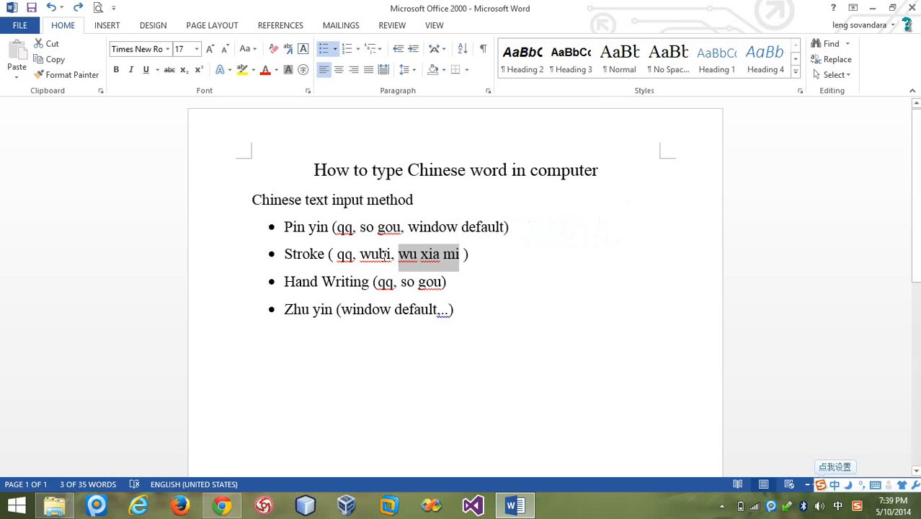
double_click(384, 254)
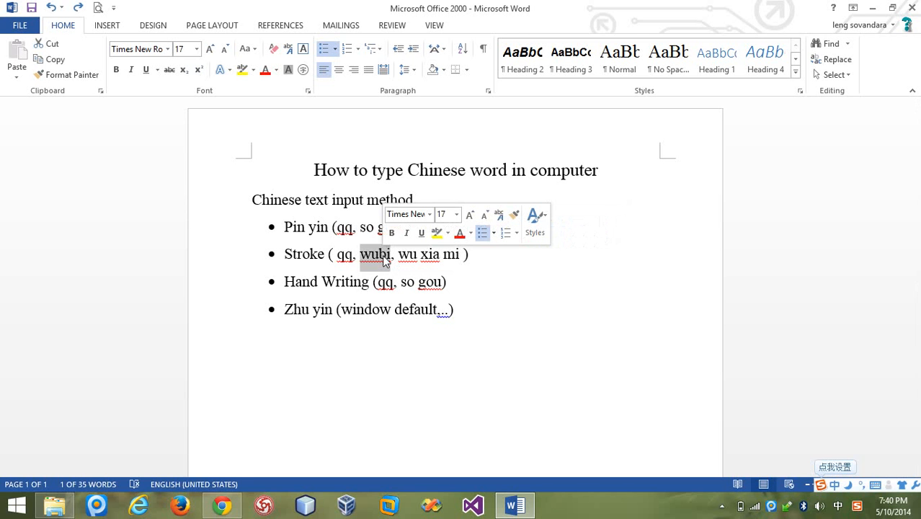
left_click(386, 261)
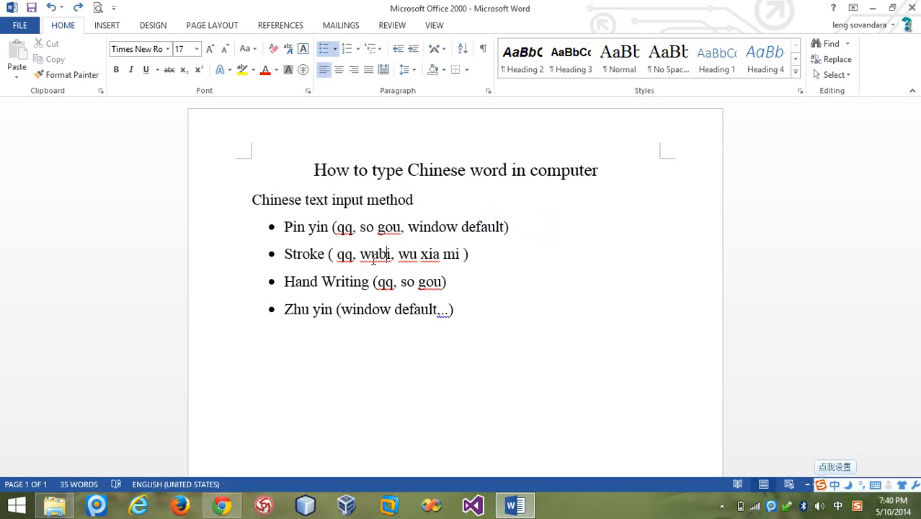
Highlight "Hand Writing" in the third bullet, going back briefly to the word "Stroke" in the bullet above
double_click(301, 283)
left_click_drag(285, 282, 370, 279)
left_click(306, 261)
double_click(307, 261)
left_click(308, 258)
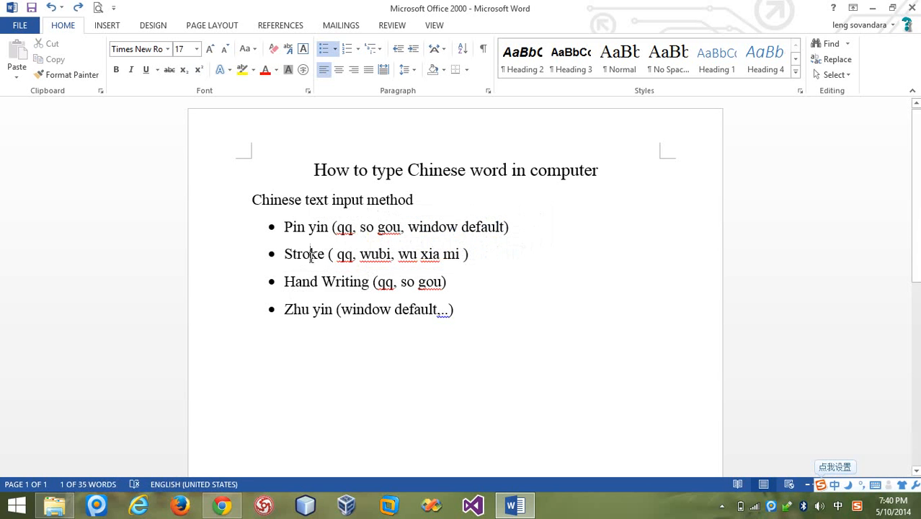
mouse_move(370, 281)
left_mouse_down()
mouse_move(285, 282)
mouse_move(367, 285)
left_mouse_up()
left_click(291, 283)
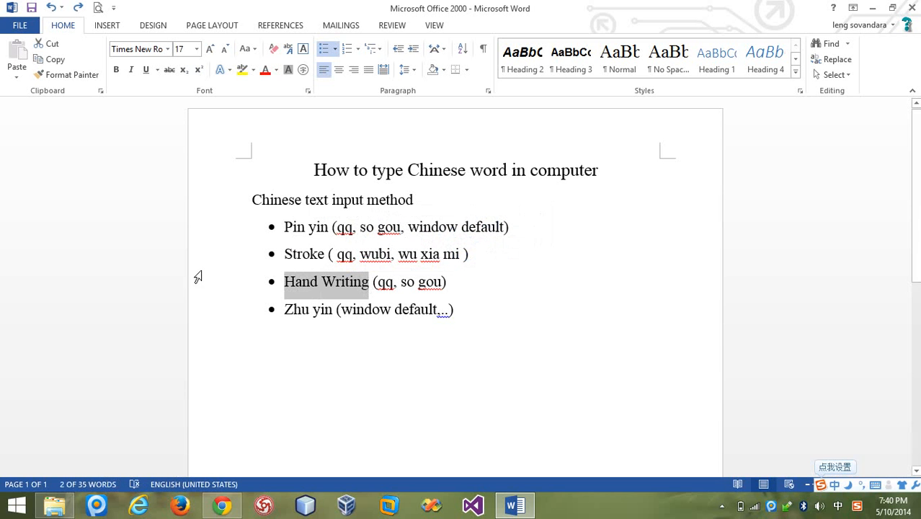
Highlight "Zhu yin" in the last bullet and clear the selection
left_click_drag(283, 312, 334, 316)
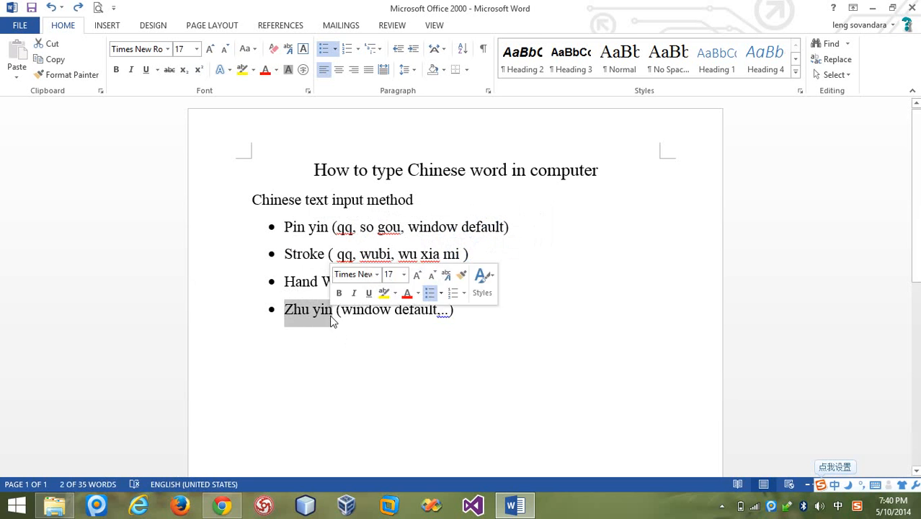
left_click(331, 319)
key("shift+Home")
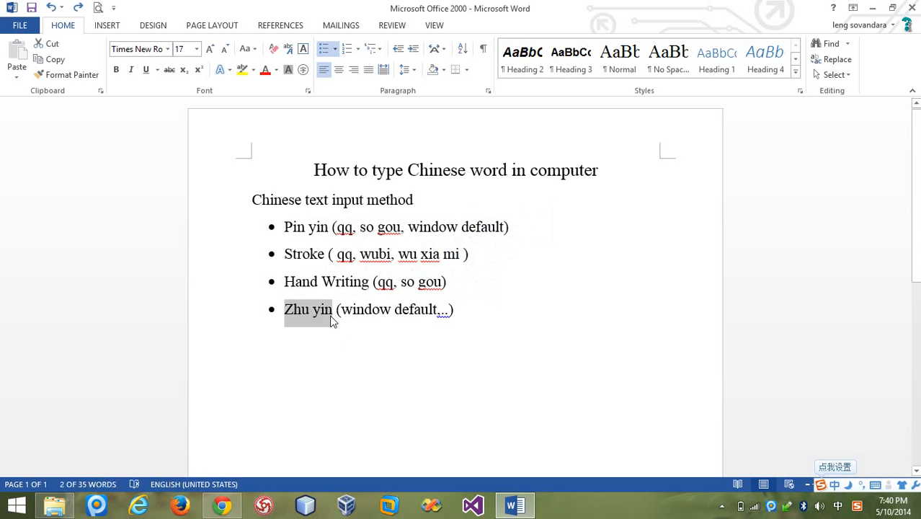
left_click(330, 322)
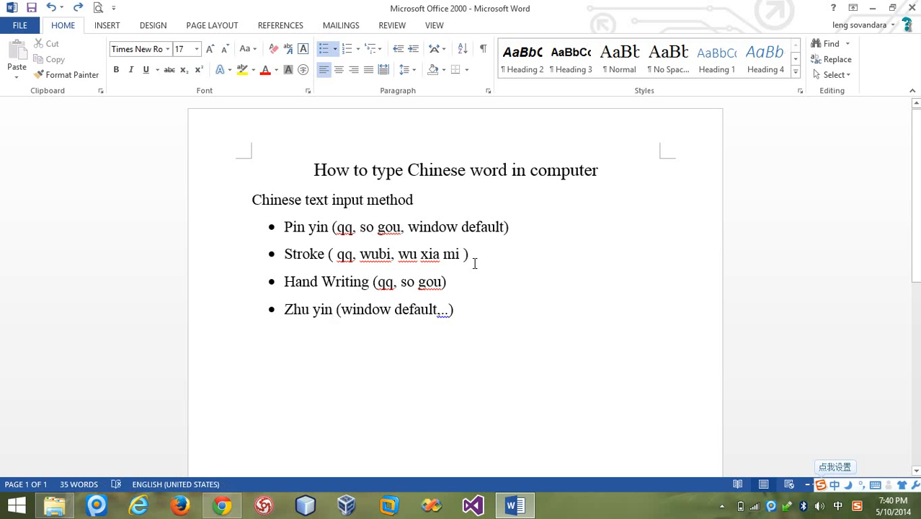
Highlight the Pin yin bullet and the word "gou" among its listed programs
mouse_move(473, 261)
left_mouse_down()
mouse_move(352, 248)
mouse_move(294, 230)
left_mouse_up()
left_click(334, 228)
double_click(389, 227)
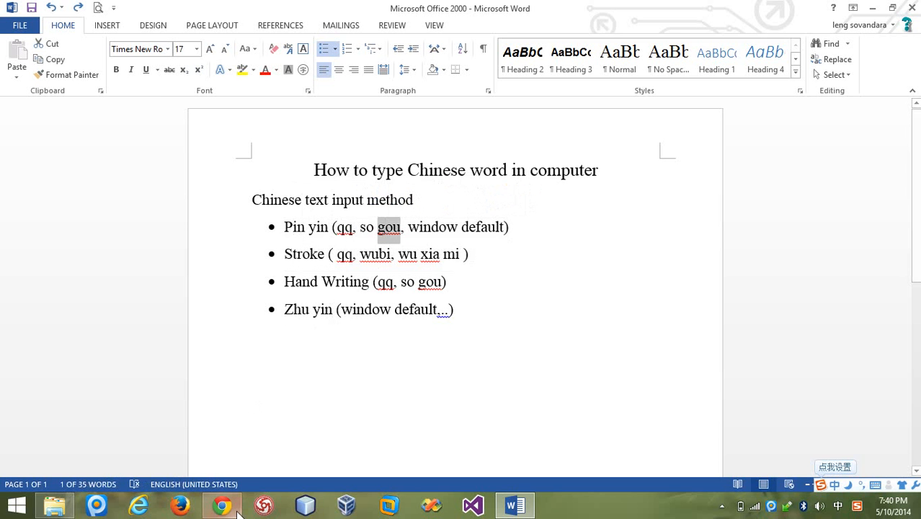
Switch to Chrome and open the QQ输入法 site (py.qq.com) from the "qq pinyin" search results
left_click(235, 411)
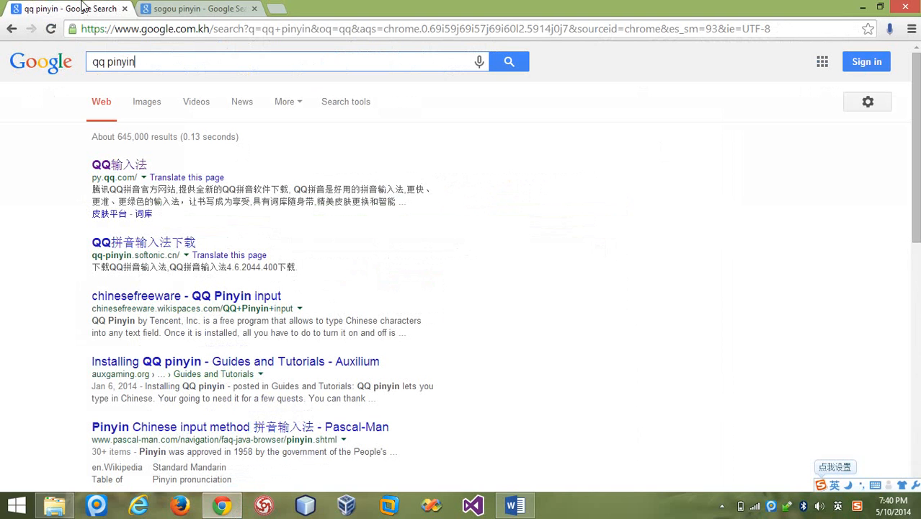
left_click_drag(146, 65, 93, 63)
left_click(150, 62)
left_click(155, 62)
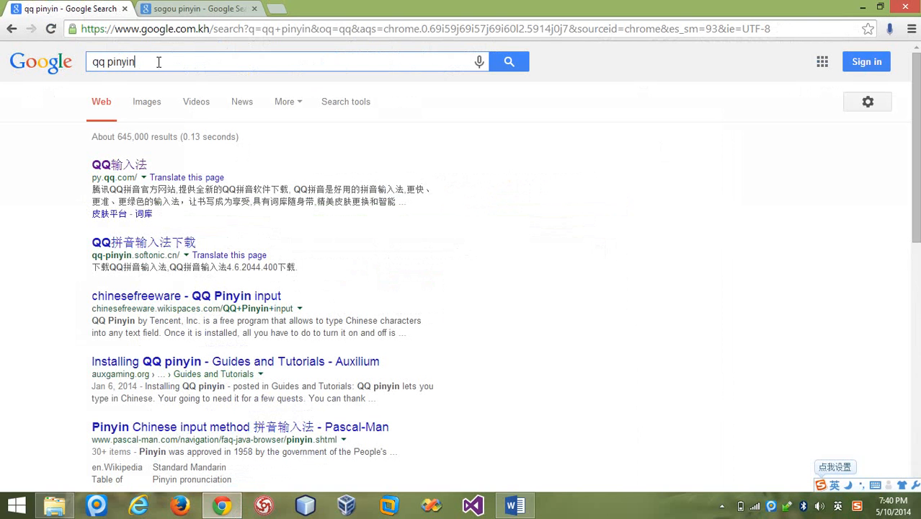
left_click(114, 170)
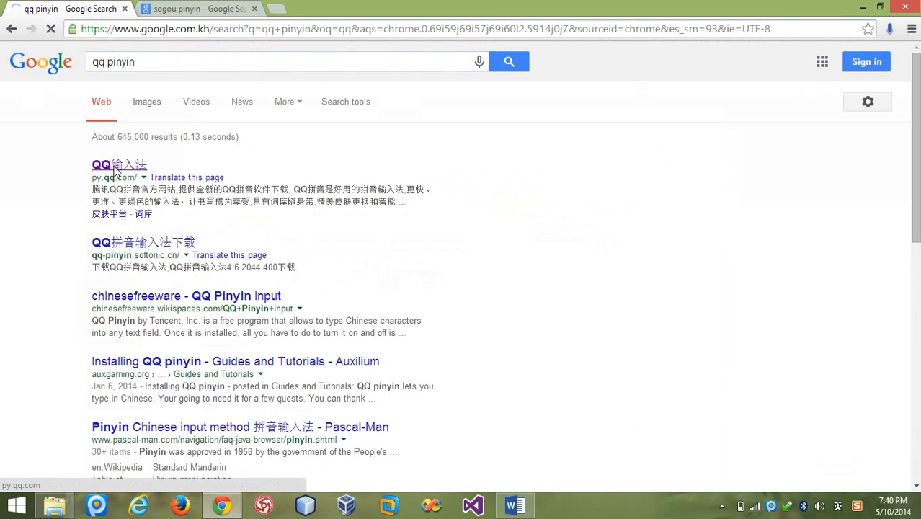
Open the 搜狗拼音输入法 home page (pinyin.sogou.com) from the "sogou pinyin" search results
left_click(195, 9)
left_click(185, 66)
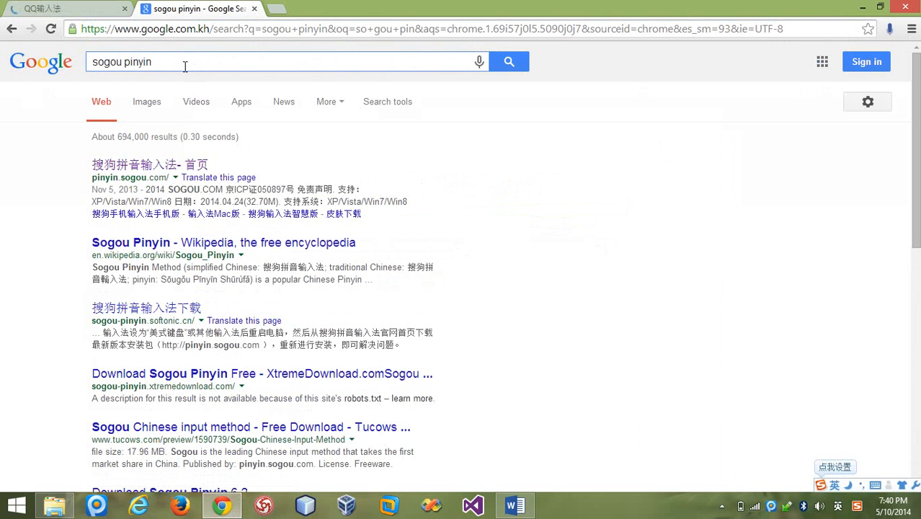
mouse_move(159, 65)
left_mouse_down()
mouse_move(94, 66)
mouse_move(155, 62)
left_mouse_up()
left_click(94, 64)
left_click(156, 63)
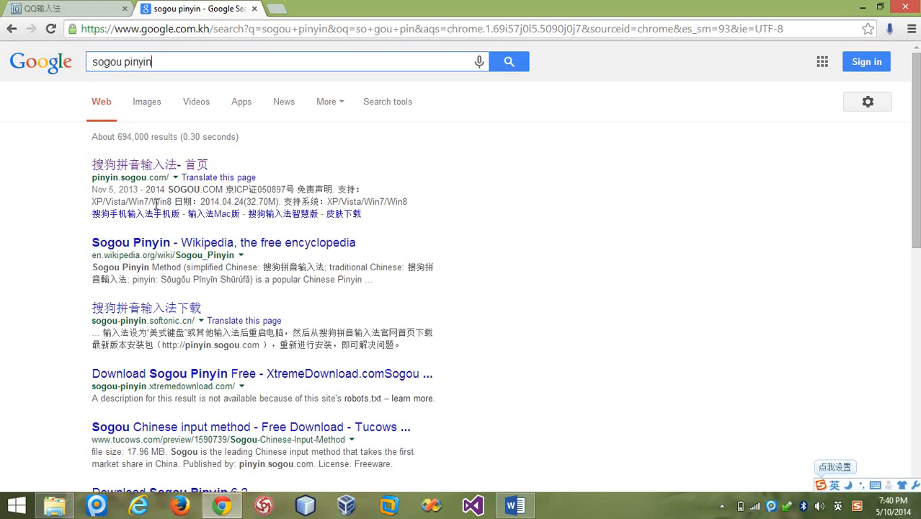
left_click(144, 166)
Look through the QQ输入法 page, examining its Windows download option, other versions and feature overview
left_click(79, 7)
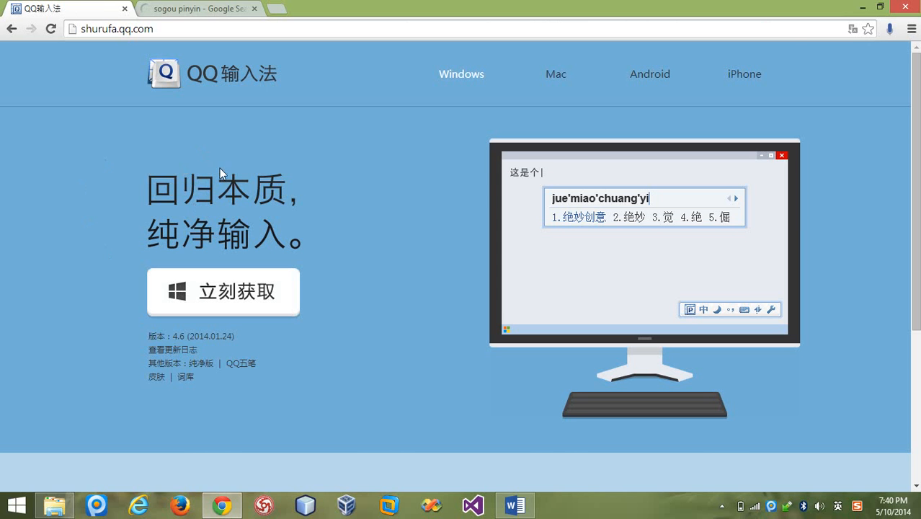
scroll(224, 185, "down", 2)
scroll(224, 185, "down", 3)
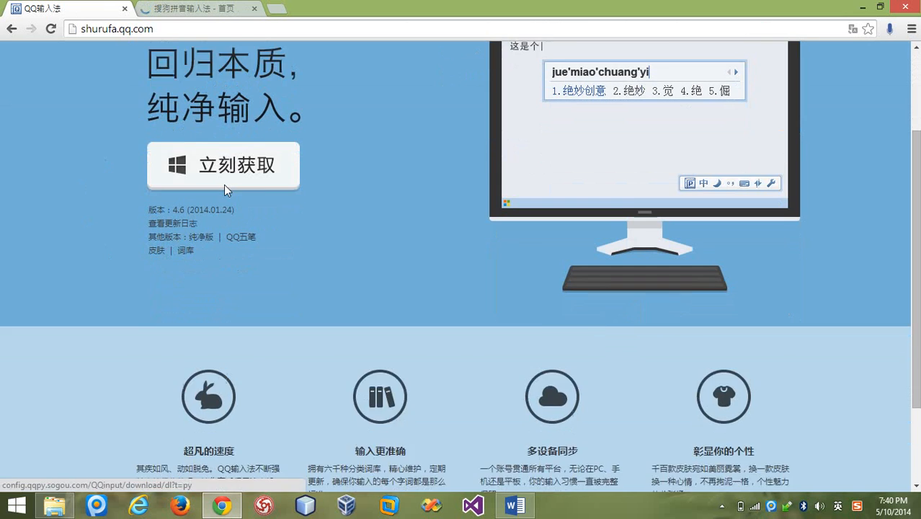
scroll(224, 190, "up", 4)
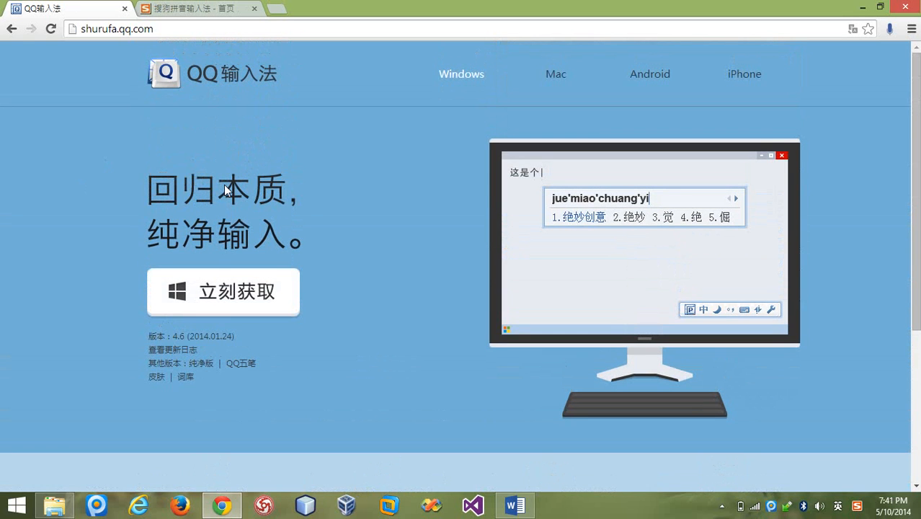
scroll(224, 185, "down", 2)
scroll(224, 185, "up", 2)
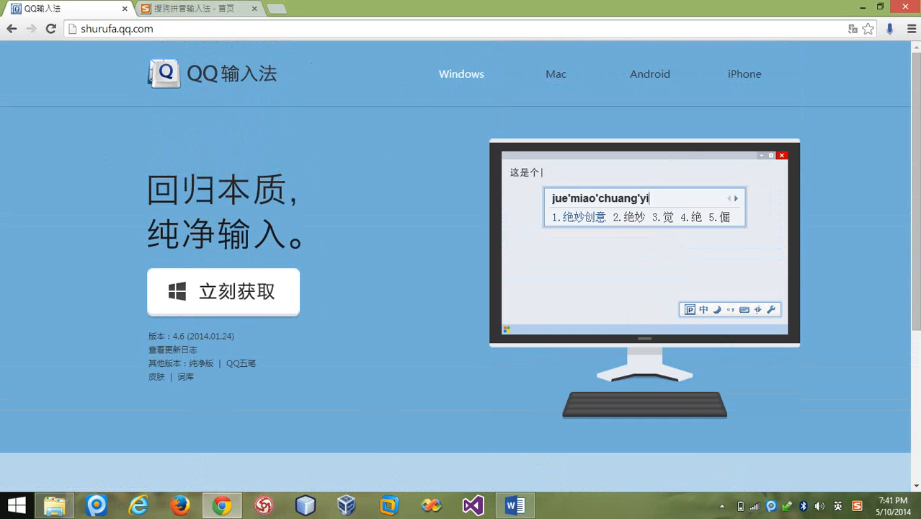
left_click(15, 504)
left_click(221, 399)
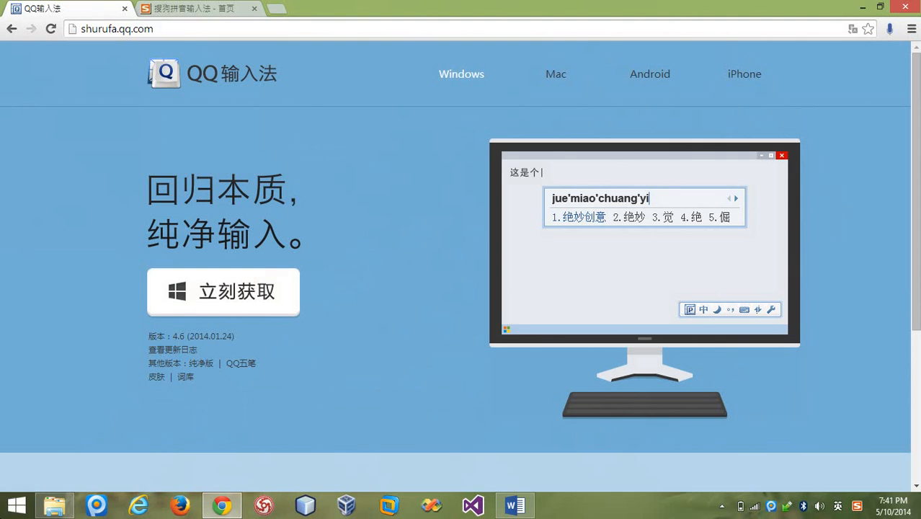
scroll(66, 350, "down", 3)
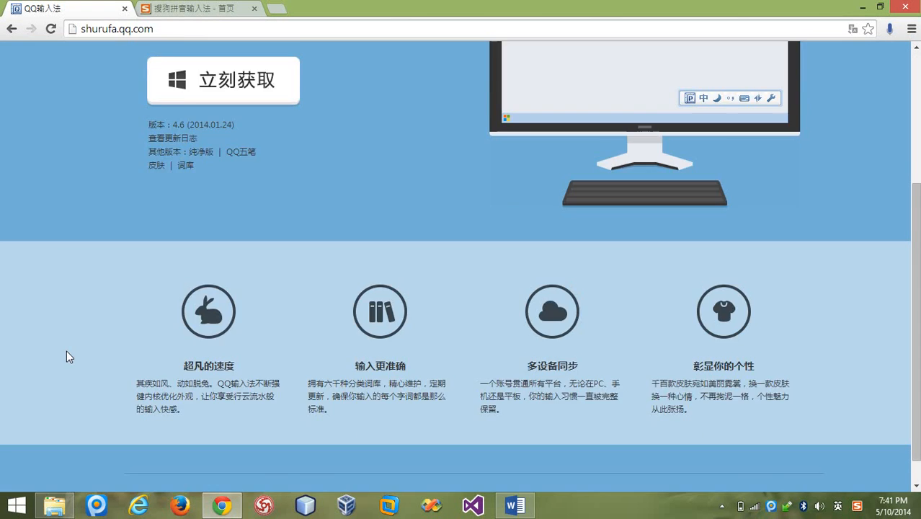
scroll(66, 351, "up", 3)
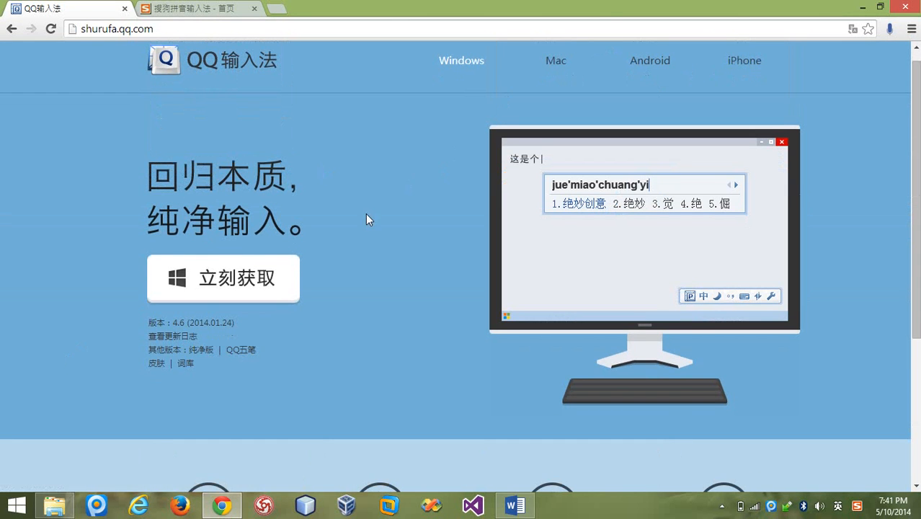
scroll(365, 214, "down", 5)
scroll(365, 214, "up", 4)
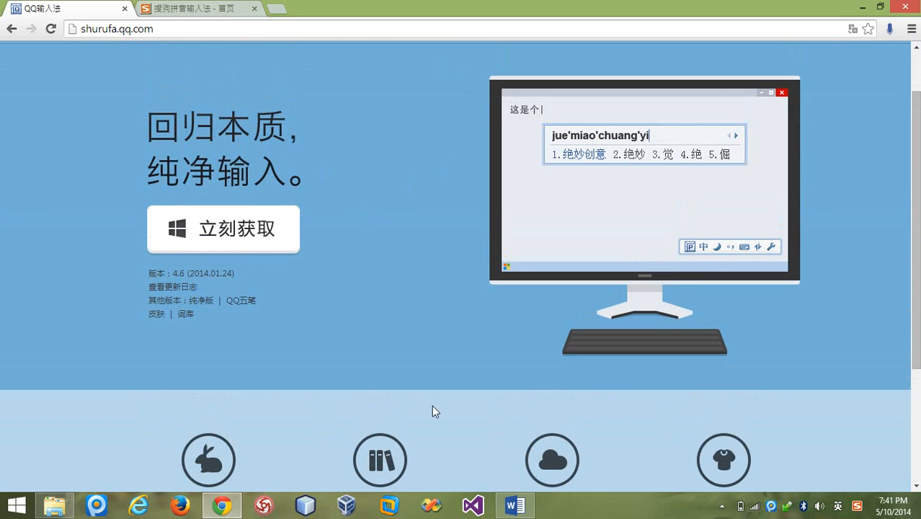
Switch back to the Word document and point out the Pin yin bullet and "wubi" in the Stroke bullet
left_click(514, 505)
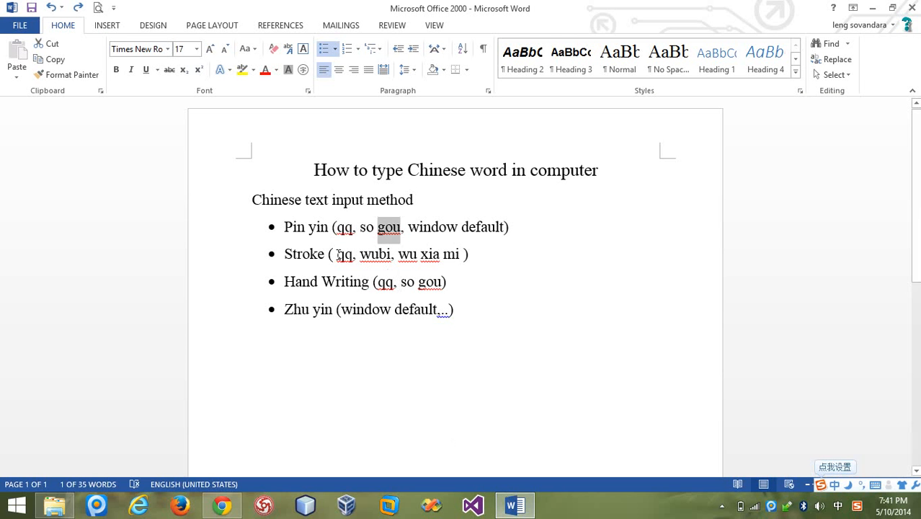
double_click(310, 229)
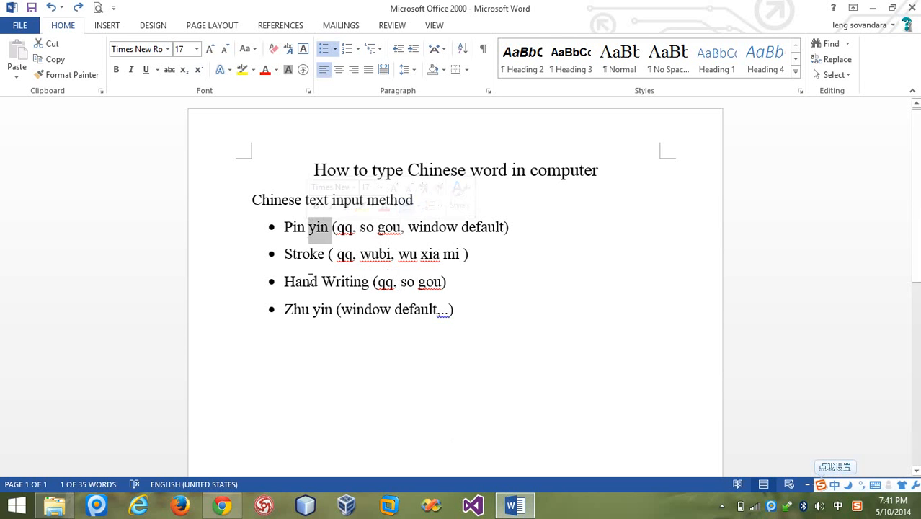
left_click(377, 256)
Return to the QQ输入法 page in Chrome and view its Windows download area
key("alt+Tab")
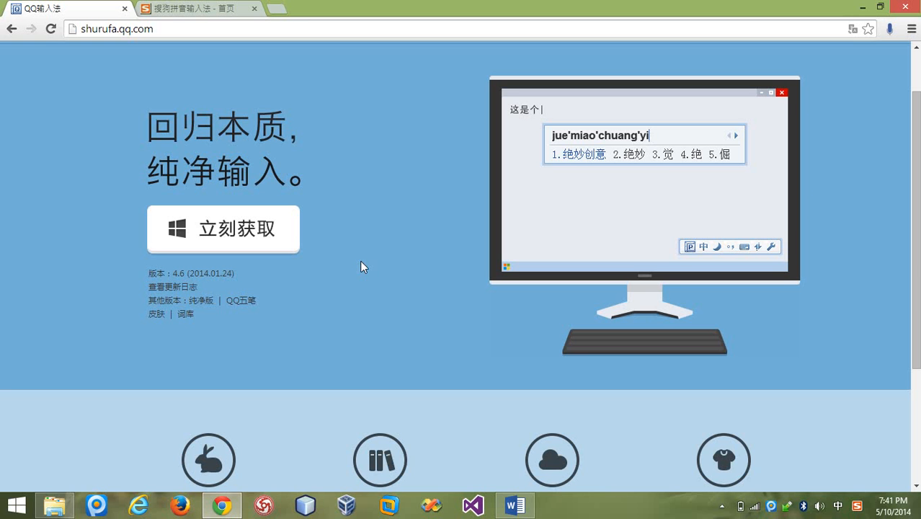
scroll(332, 271, "down", 1)
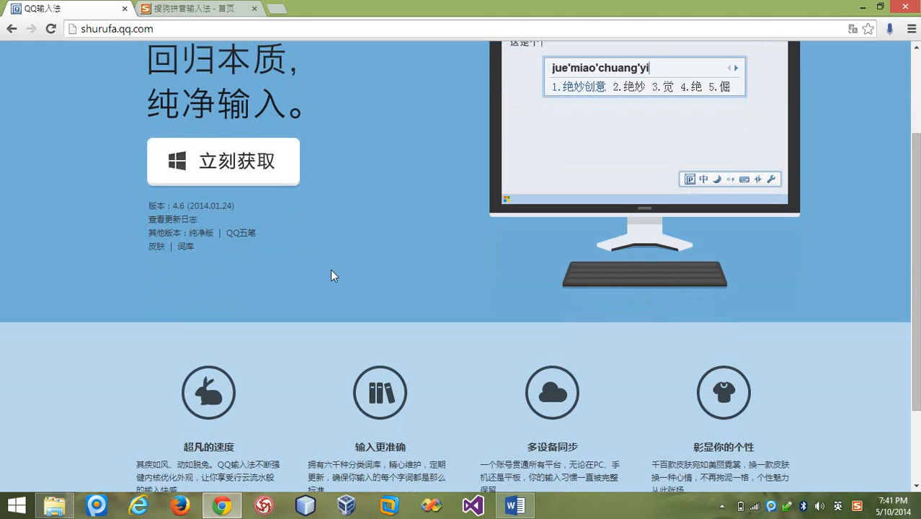
scroll(332, 271, "up", 1)
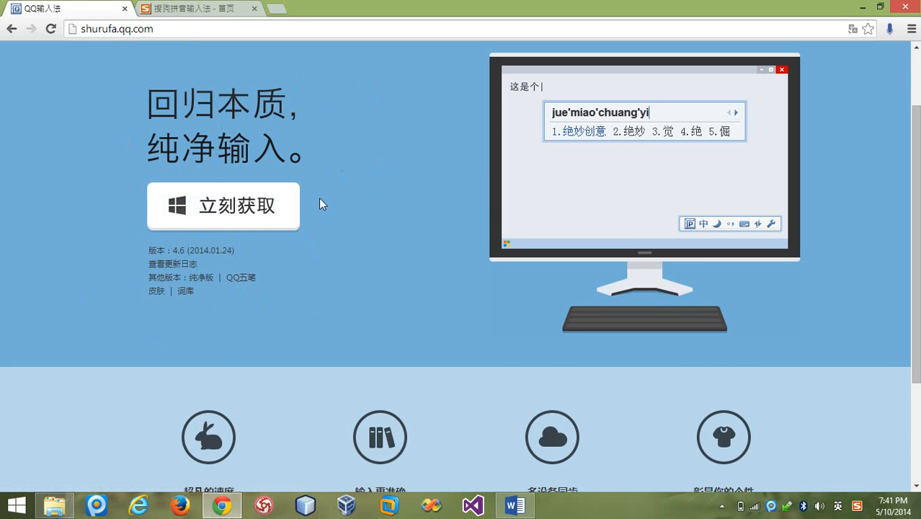
Switch to the Word document and point out "wubi" in the Stroke bullet and the Hand Writing bullet
left_click(514, 505)
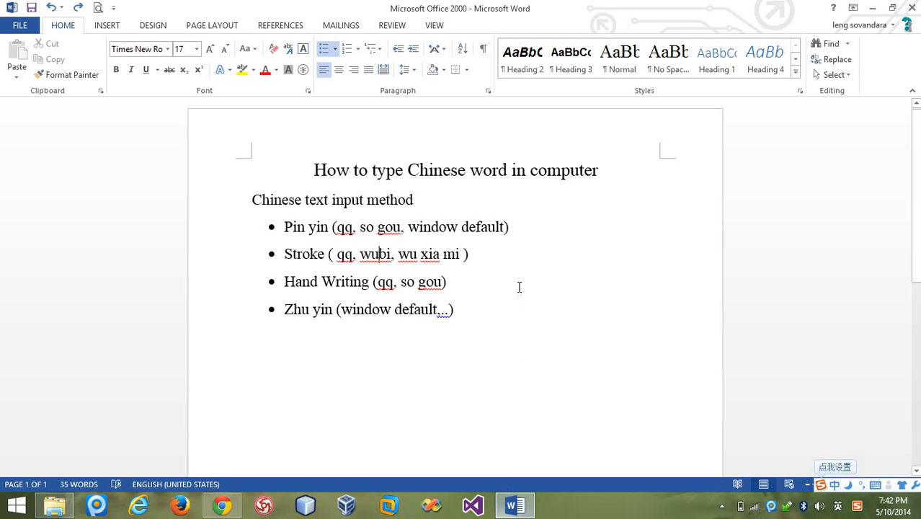
double_click(383, 253)
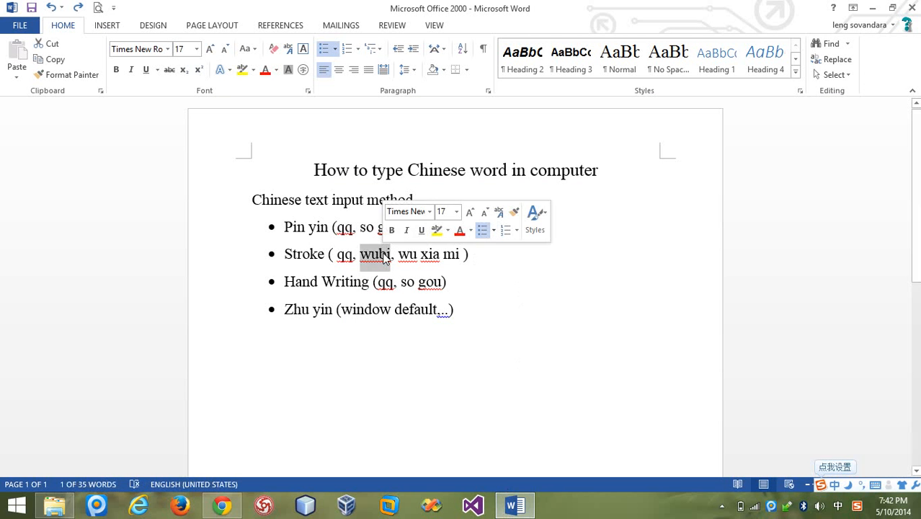
double_click(342, 282)
left_click(325, 297)
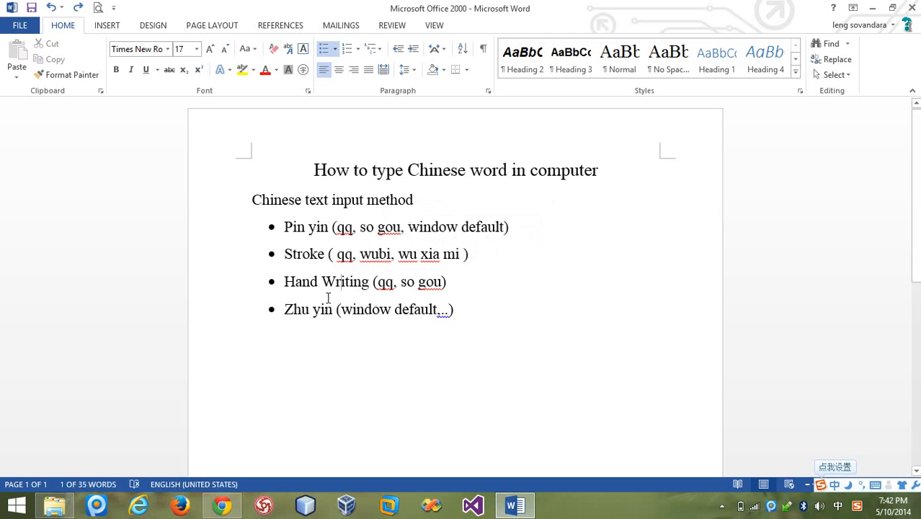
Return to Chrome and look over the 搜狗拼音输入法 home page, comparing it with the QQ输入法 page
left_click(223, 506)
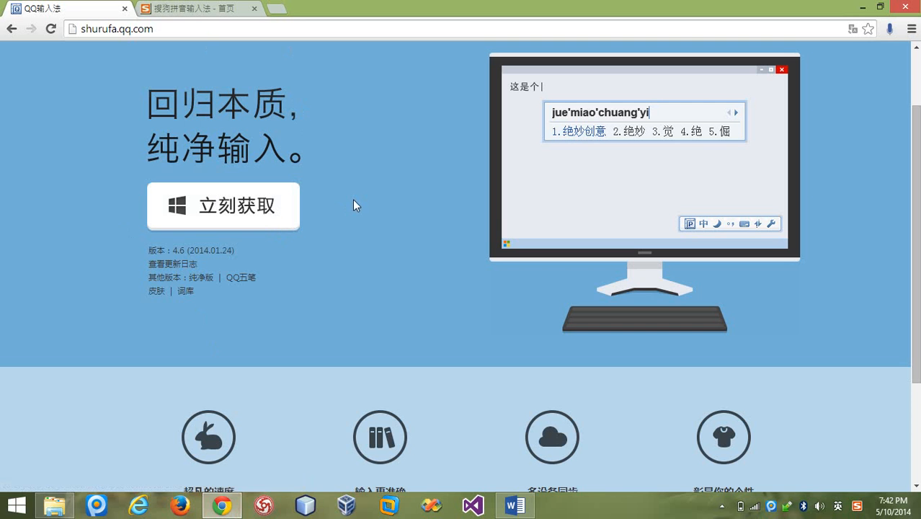
left_click(216, 7)
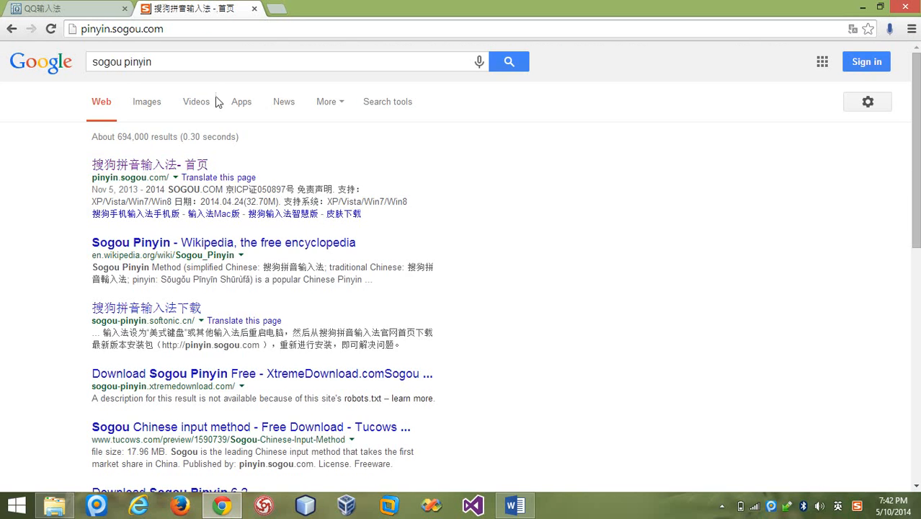
scroll(308, 262, "down", 3)
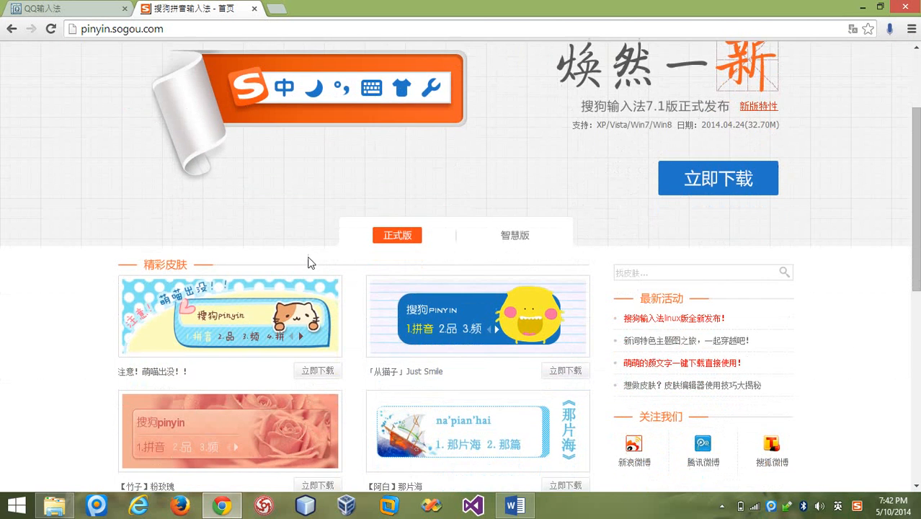
scroll(308, 261, "up", 3)
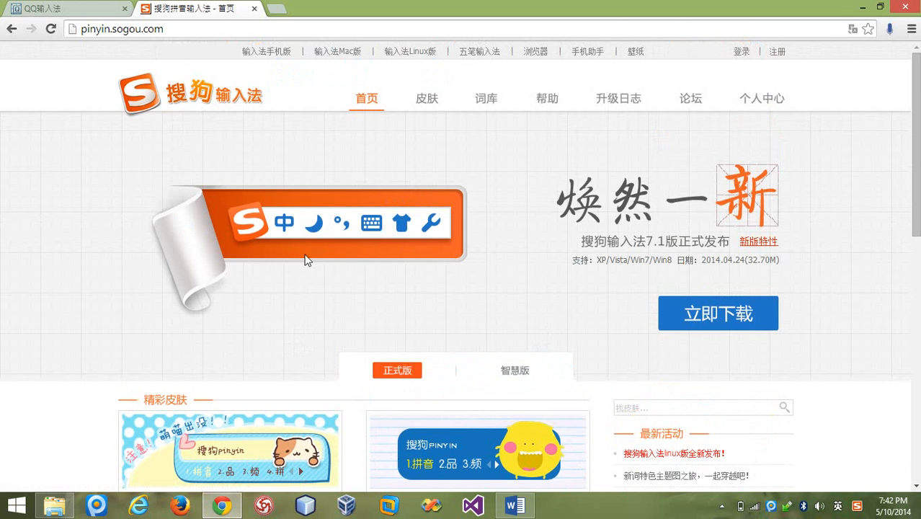
left_click(101, 7)
left_click(149, 7)
scroll(102, 158, "down", 3)
scroll(101, 158, "up", 3)
In the Word document, try the pinyin "yang" on the empty line below the Zhu yin bullet, view the suggested characters and discard the entry
left_click(513, 506)
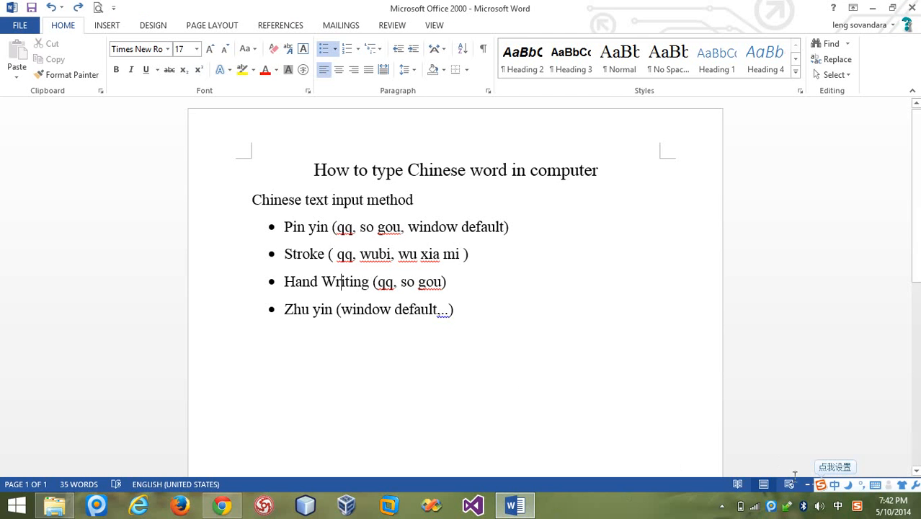
left_click(592, 360)
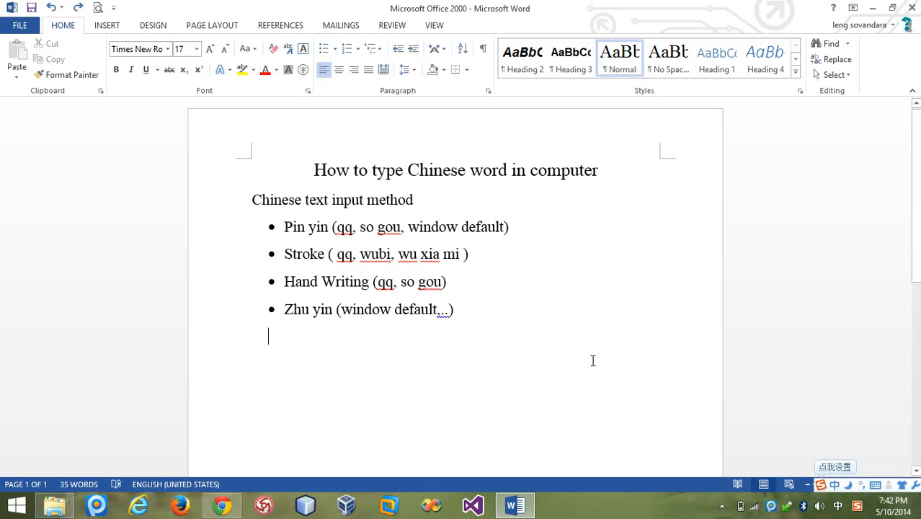
type("yang")
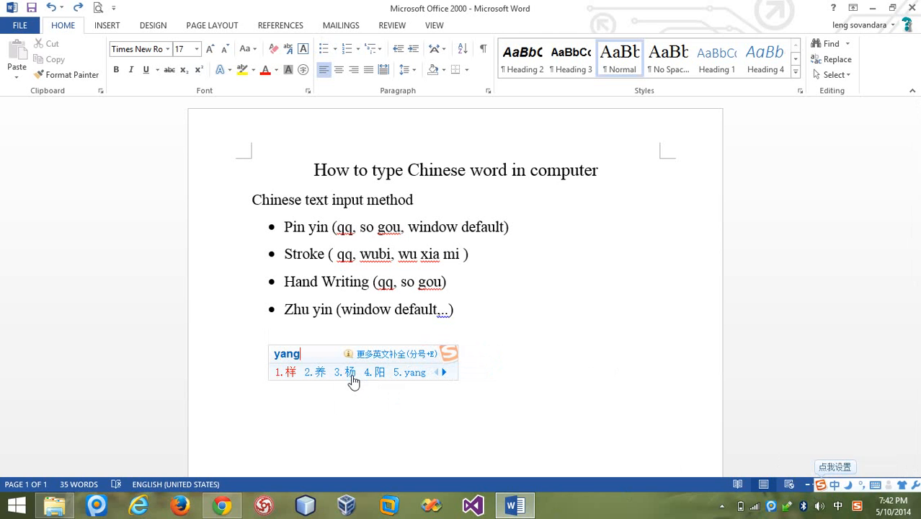
key("ctrl+shift+f")
key("ctrl+shift+f")
key("ctrl+shift+f")
key("ctrl+shift+f")
key("ctrl+shift+f")
key("ctrl+shift+f")
key("ctrl+shift+f")
key("ctrl+shift+f")
key("Escape")
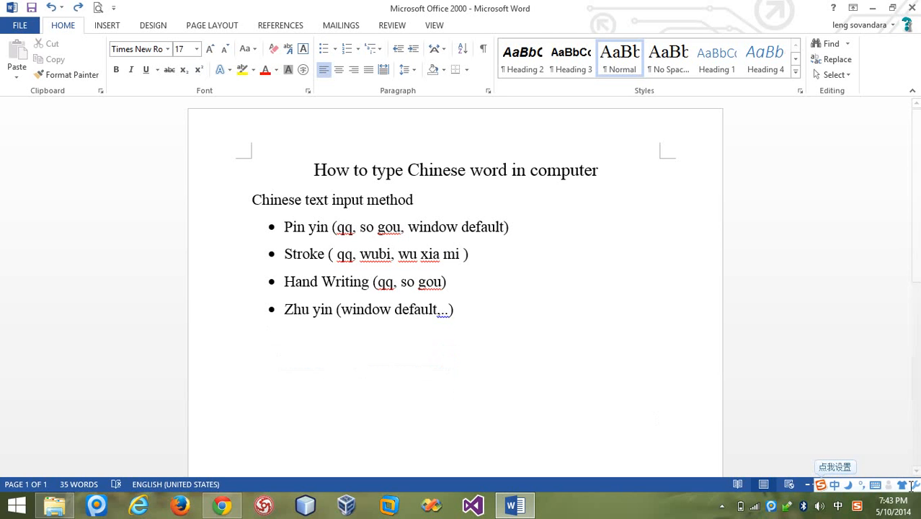
Switch to Chrome and examine the skins and 扩展功能 section on the 搜狗拼音输入法 page, briefly checking the QQ输入法 download area
left_click(222, 505)
scroll(280, 332, "down", 1)
scroll(281, 335, "down", 4)
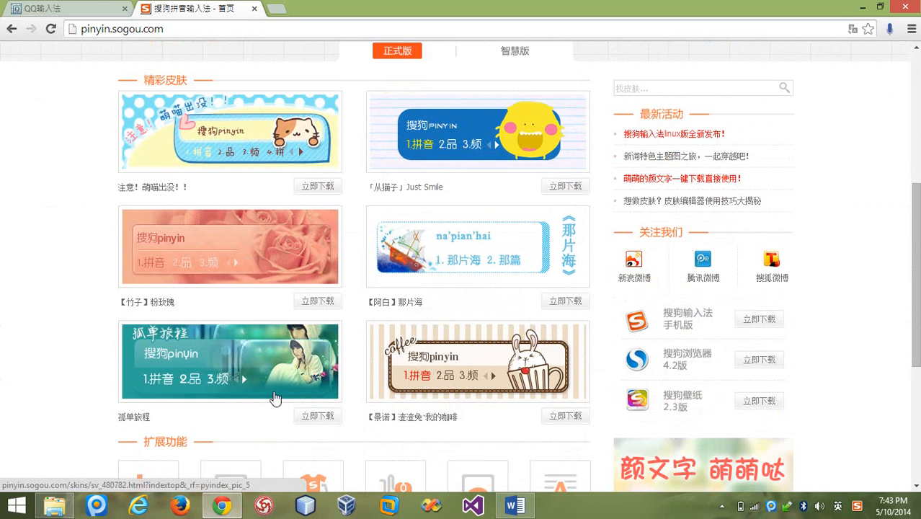
scroll(274, 398, "down", 4)
scroll(275, 398, "up", 5)
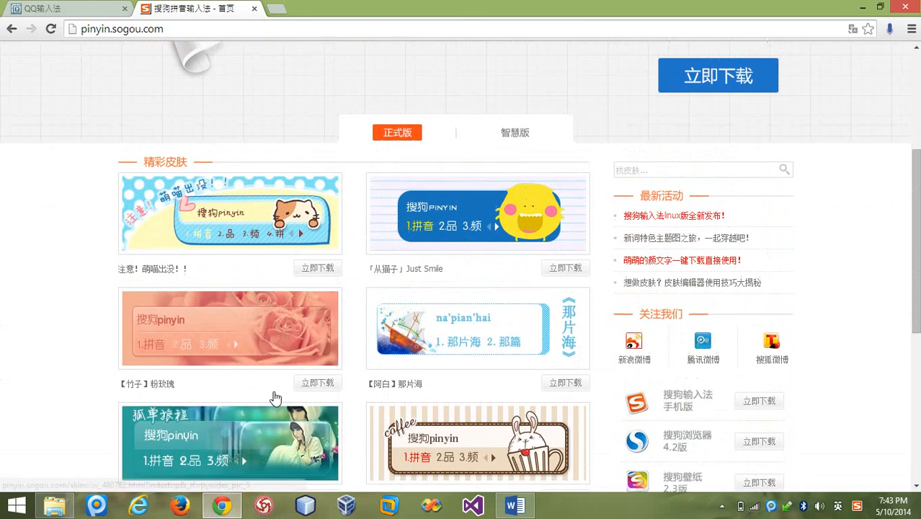
scroll(274, 398, "down", 3)
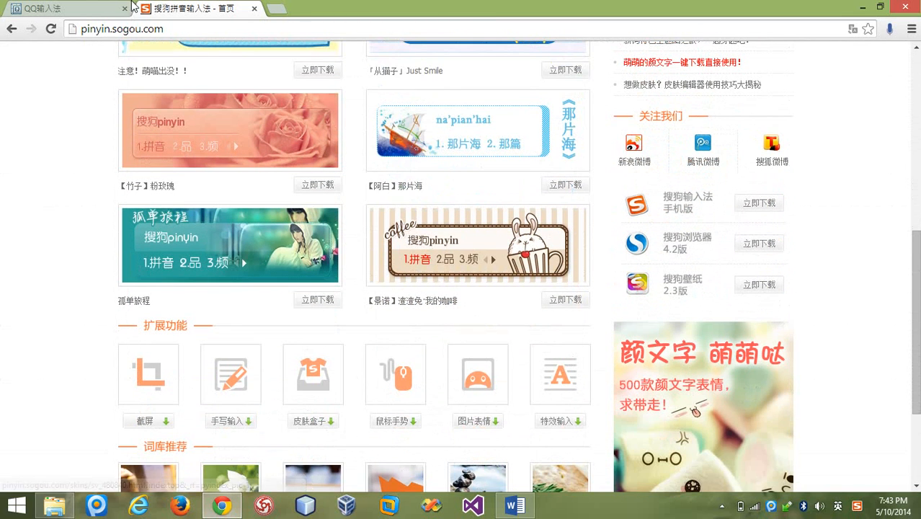
left_click(131, 7)
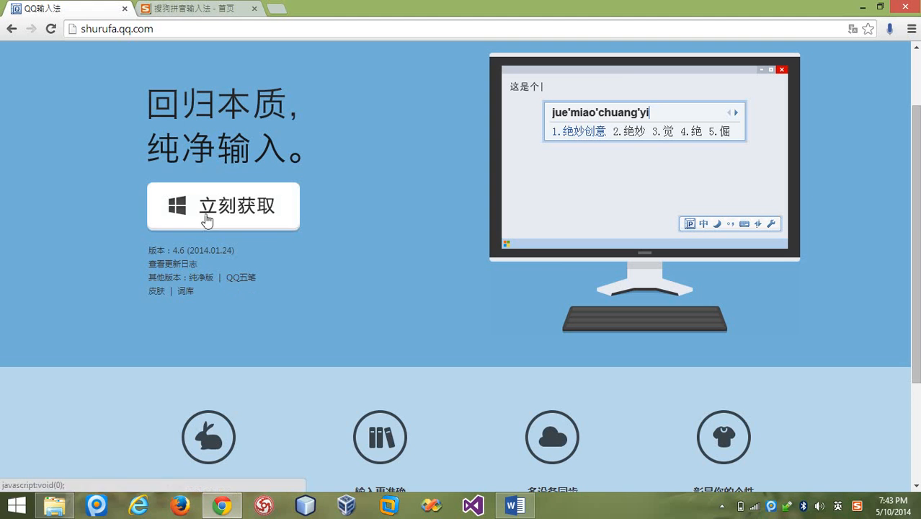
left_click(196, 8)
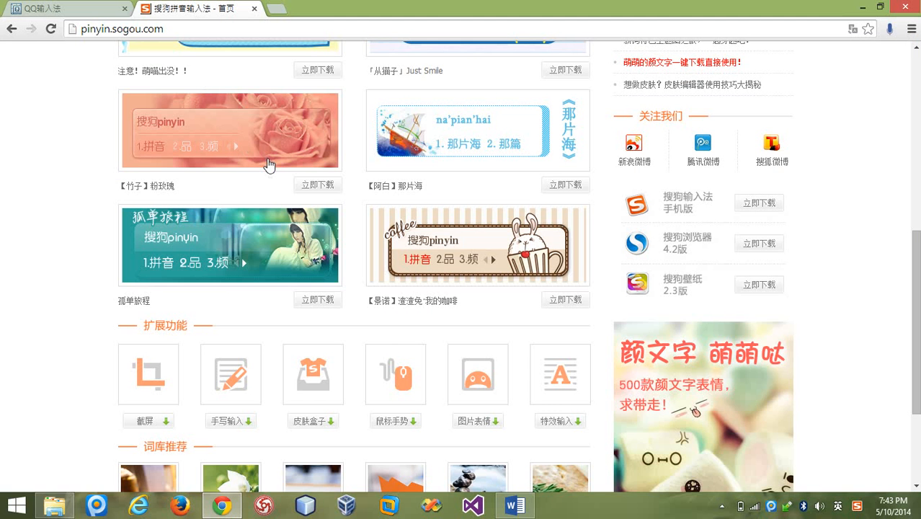
scroll(268, 164, "up", 6)
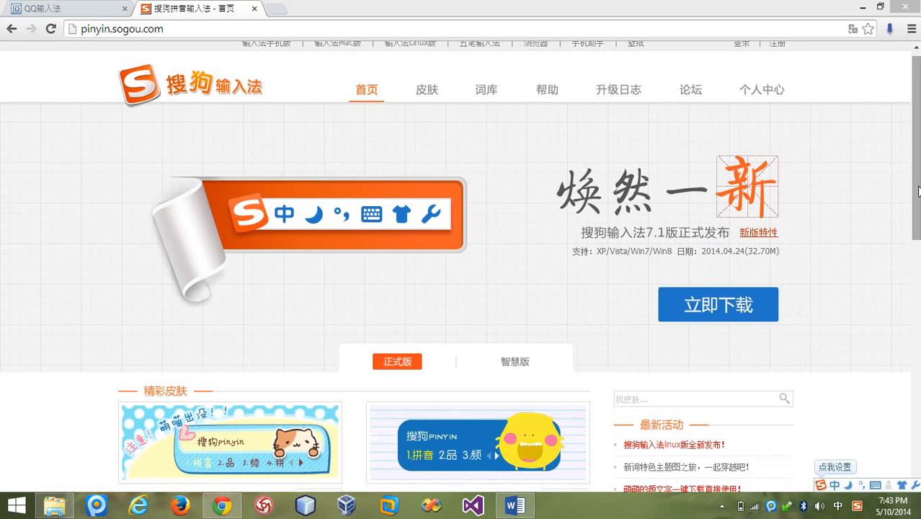
left_click_drag(916, 189, 916, 311)
Examine the Windows input language list with its installed 搜狗拼音输入法, QQ拼音Win8版 and QQ五笔输入法 methods
left_click(836, 506)
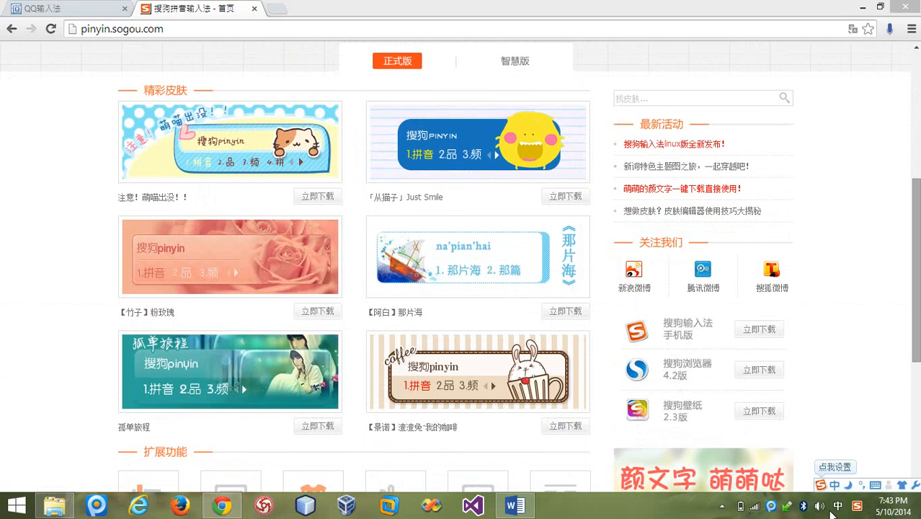
left_click(855, 509)
left_click(821, 341)
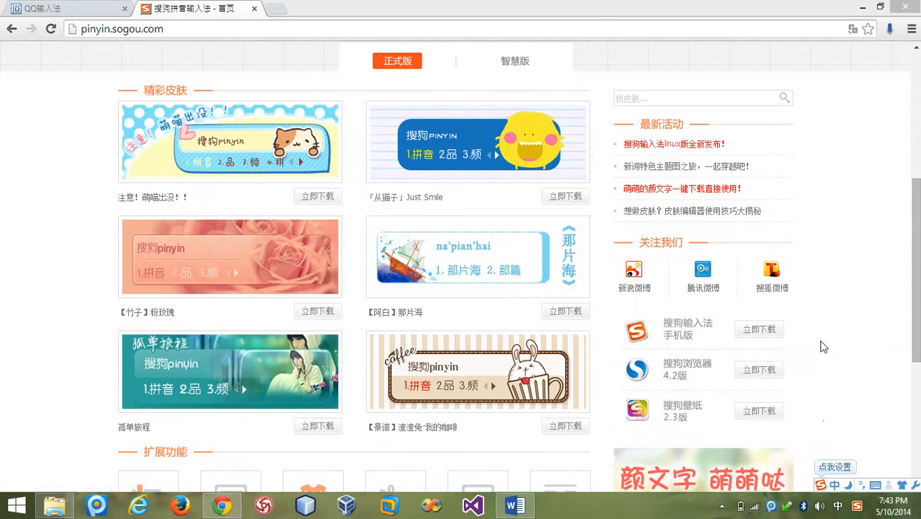
left_click(855, 506)
left_click(821, 340)
key("super+space")
left_click(855, 508)
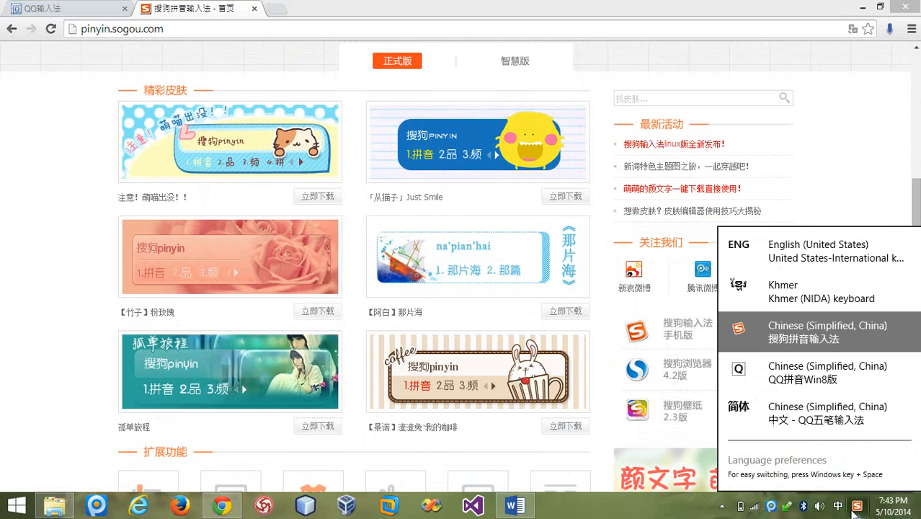
left_click(825, 429)
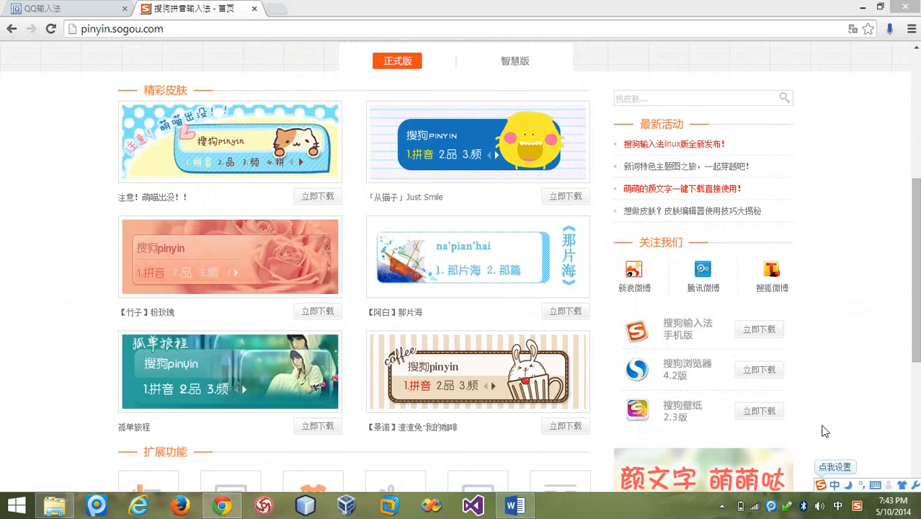
key("super+space")
left_click(854, 513)
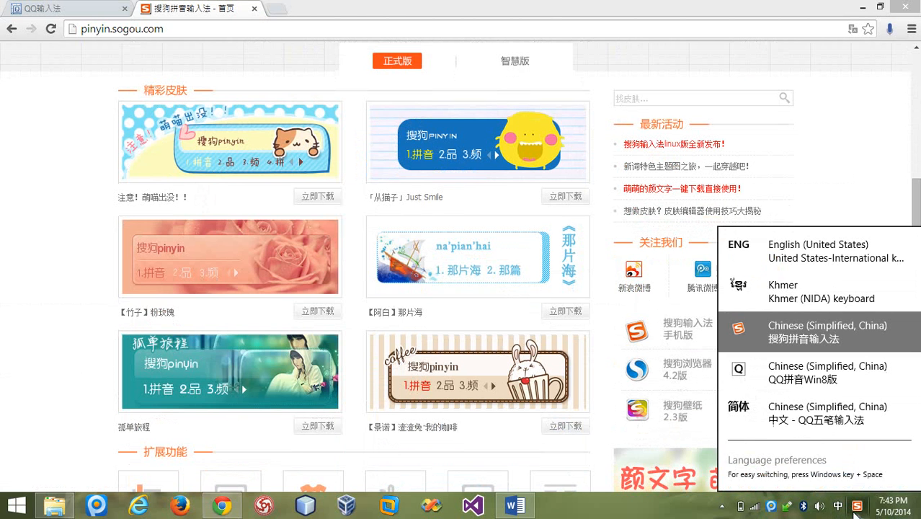
left_click(856, 513)
left_click(889, 230)
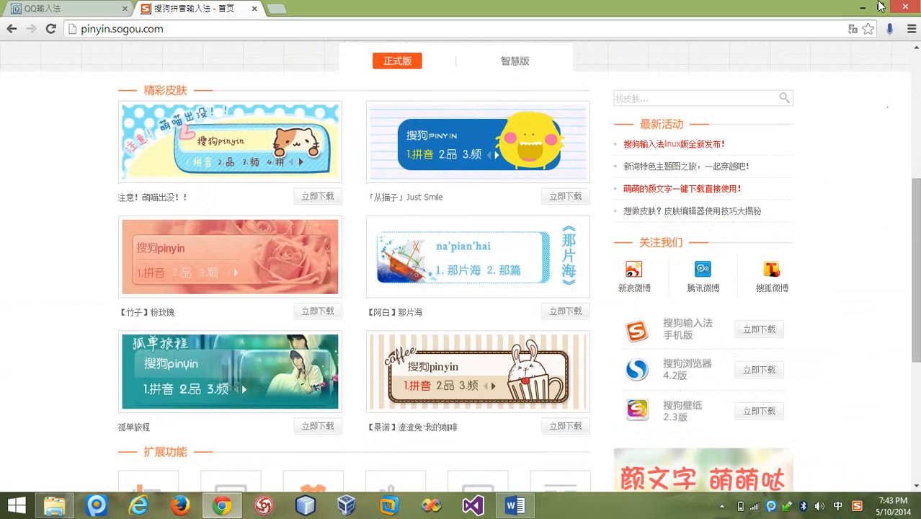
Return to the Word document and place the cursor on the empty line below the Zhu yin bullet
left_click(870, 6)
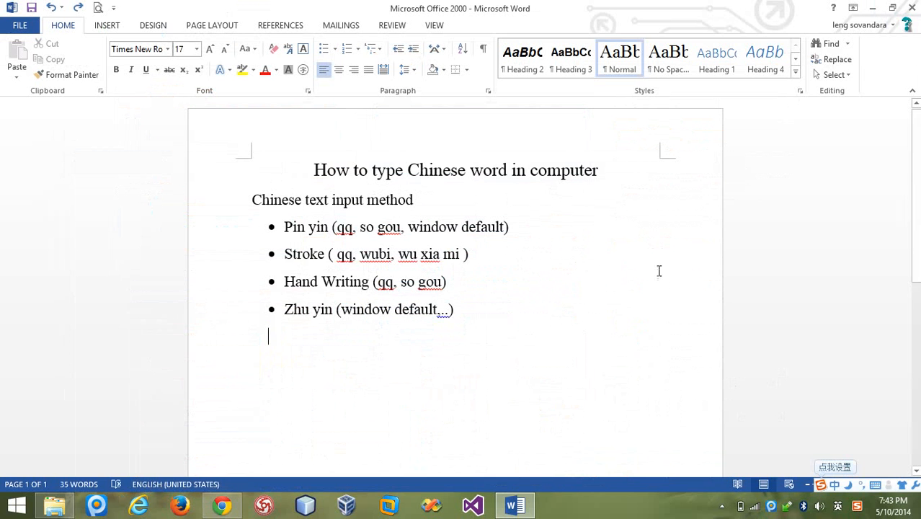
left_click(607, 321)
key("Return")
key("Return")
scroll(556, 349, "down", 3)
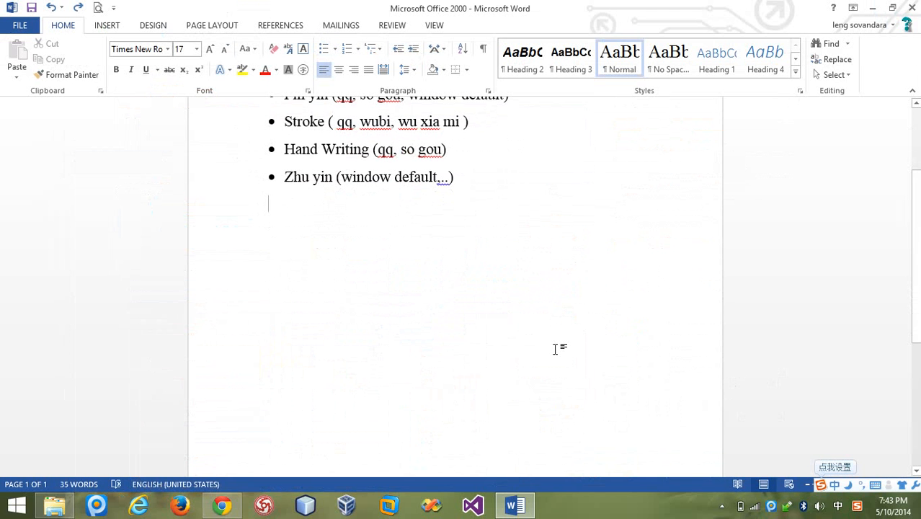
Launch the 手写输入 handwriting tool from the 腾讯软件 group in the Windows app list
key("super")
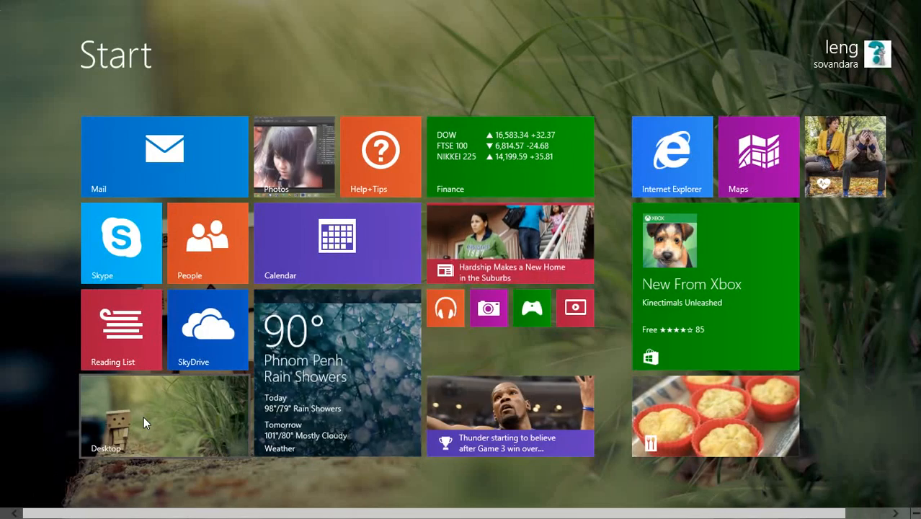
key("ctrl+Tab")
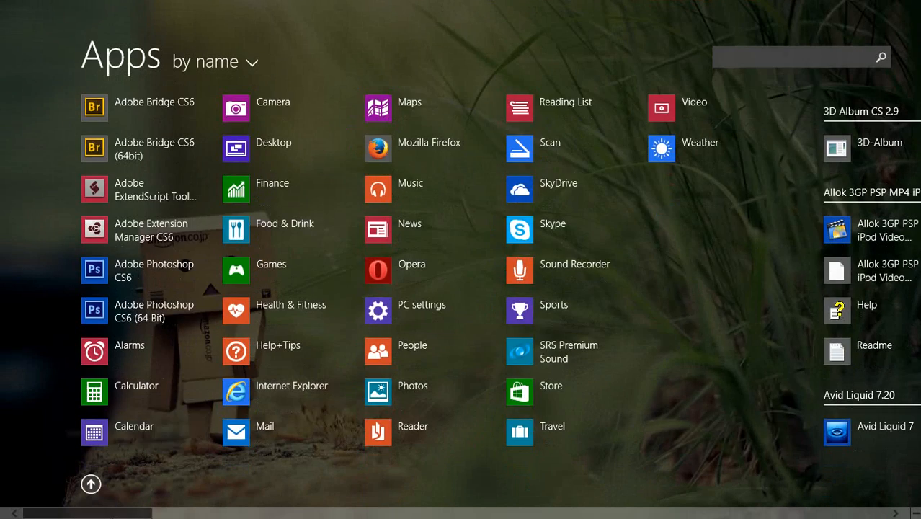
left_click_drag(118, 514, 882, 515)
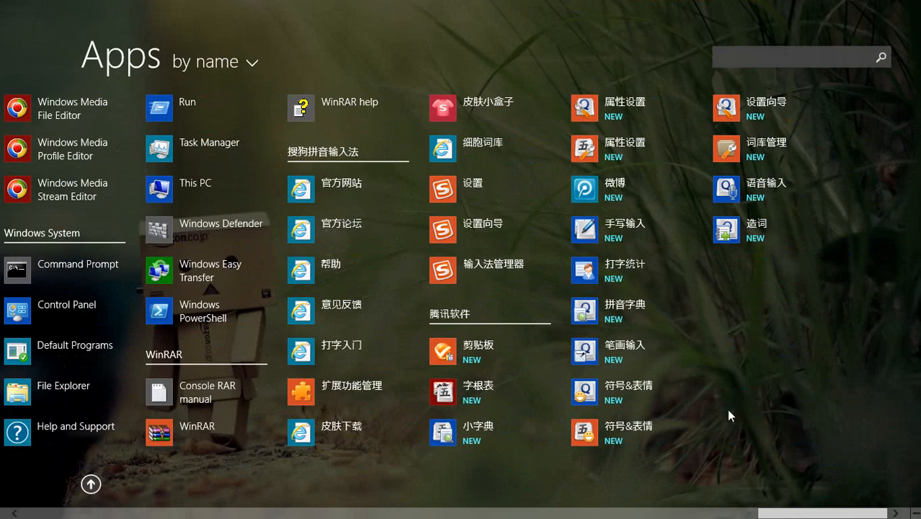
left_click(617, 239)
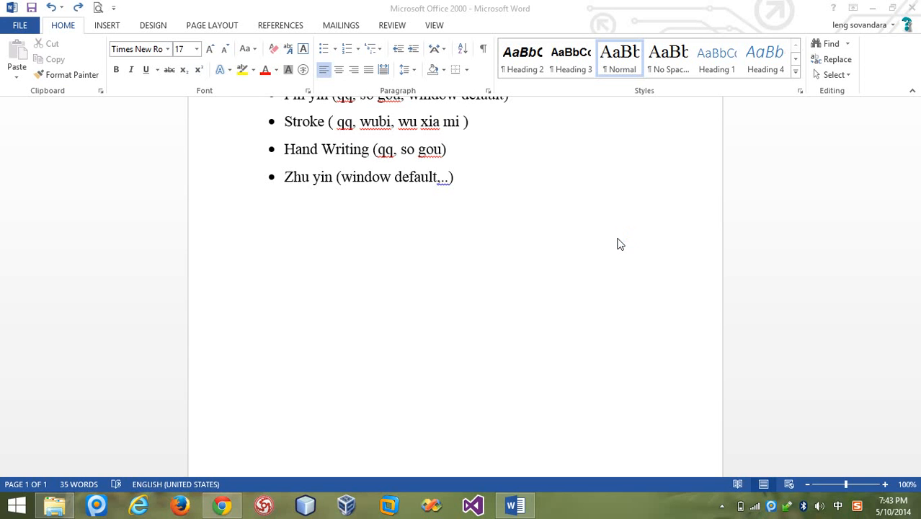
Handwrite 我 in the QQ输入法手写输入 window and insert it on the line below the Zhu yin bullet
mouse_move(610, 264)
left_mouse_down()
mouse_move(440, 259)
mouse_move(397, 362)
mouse_move(500, 350)
left_mouse_up()
mouse_move(428, 314)
left_mouse_down()
mouse_move(441, 365)
mouse_move(430, 411)
mouse_move(455, 380)
left_mouse_up()
mouse_move(472, 331)
left_mouse_down()
mouse_move(502, 376)
mouse_move(493, 380)
left_mouse_up()
left_click_drag(484, 338, 493, 350)
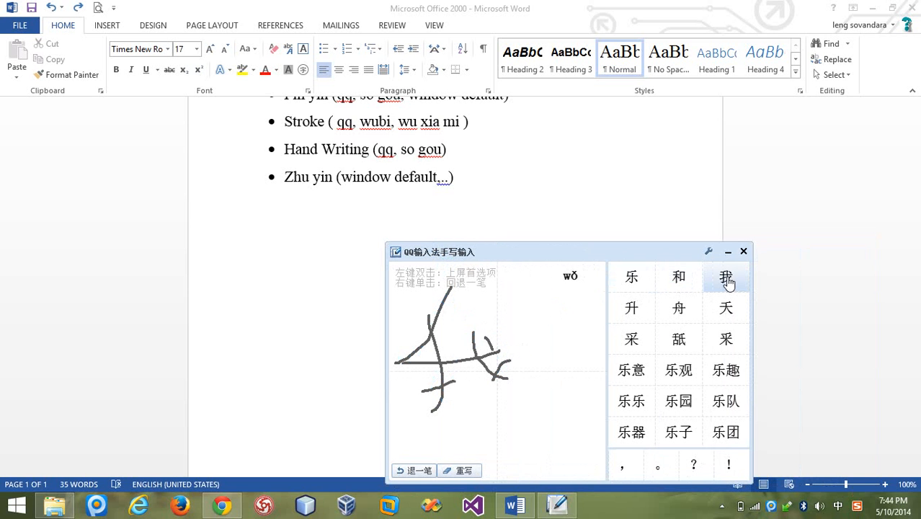
left_click(536, 224)
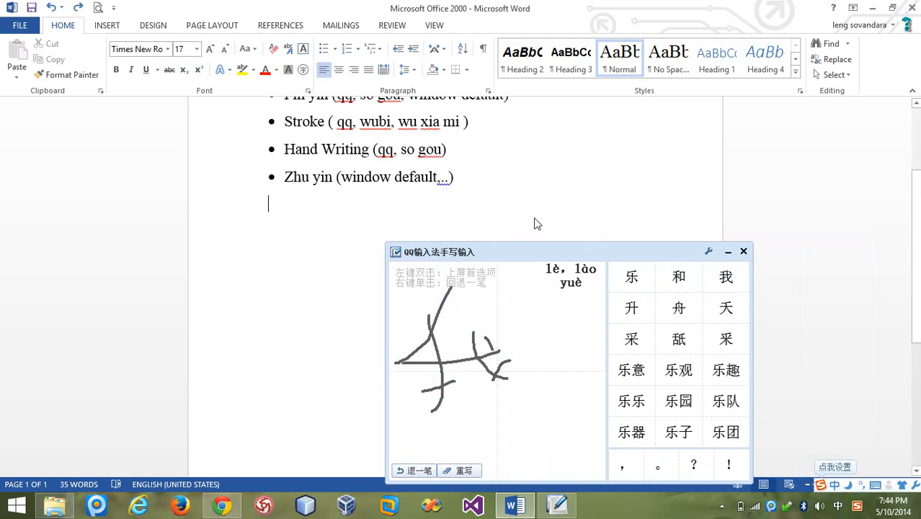
left_click(726, 277)
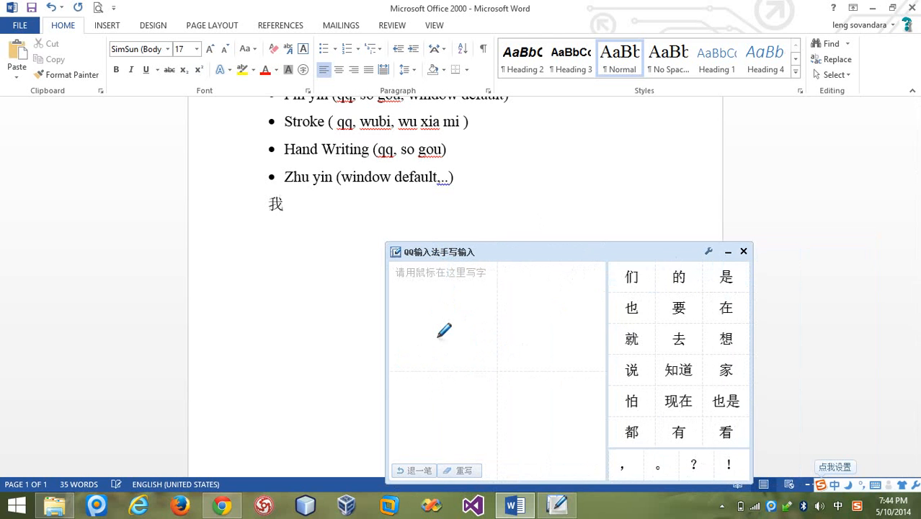
Try handwriting a second character resembling 明 and close the QQ输入法手写输入 window without inserting it
left_click_drag(430, 318, 430, 380)
mouse_move(430, 322)
left_mouse_down()
mouse_move(465, 372)
mouse_move(437, 353)
mouse_move(450, 353)
mouse_move(466, 373)
left_mouse_up()
mouse_move(477, 329)
left_mouse_down()
mouse_move(467, 403)
mouse_move(525, 329)
mouse_move(503, 404)
left_mouse_up()
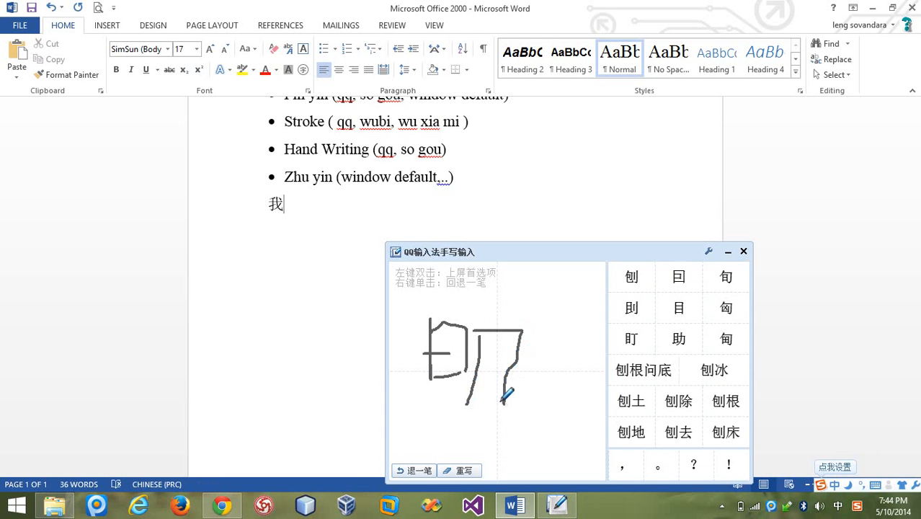
left_click_drag(474, 358, 496, 353)
left_click_drag(482, 384, 504, 376)
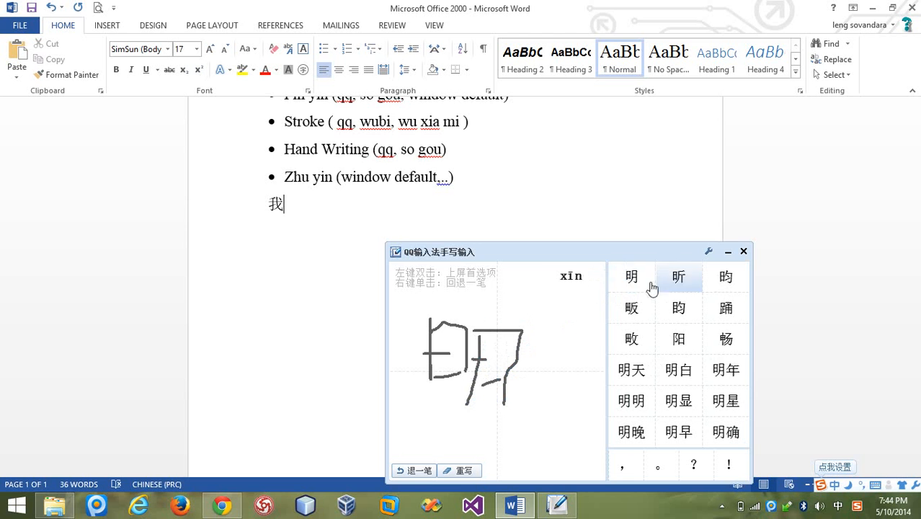
left_click(743, 252)
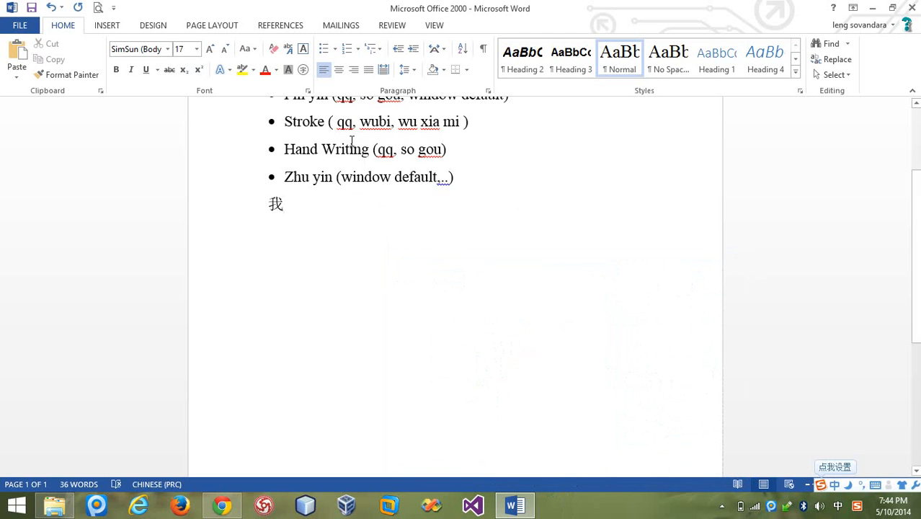
Start a new empty line below the handwritten 我 in the document
scroll(351, 140, "up", 2)
double_click(388, 149)
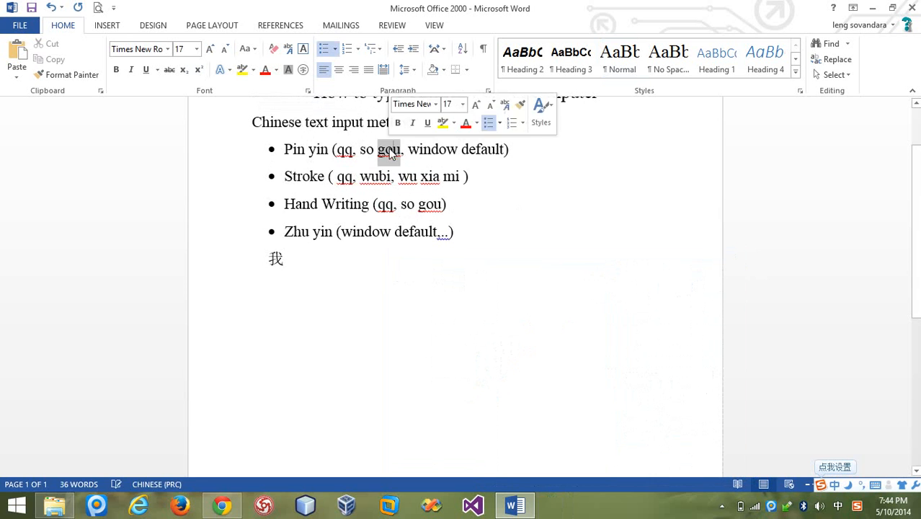
left_click(329, 259)
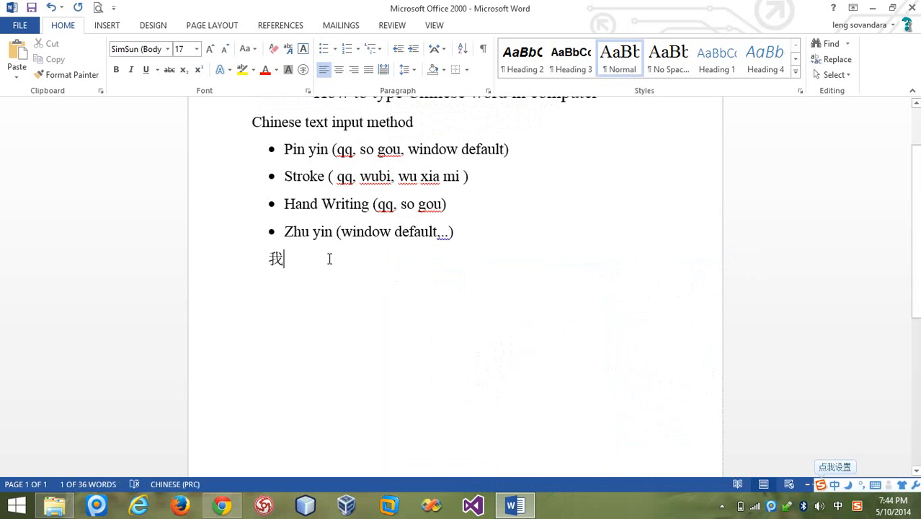
double_click(274, 261)
left_click(282, 262)
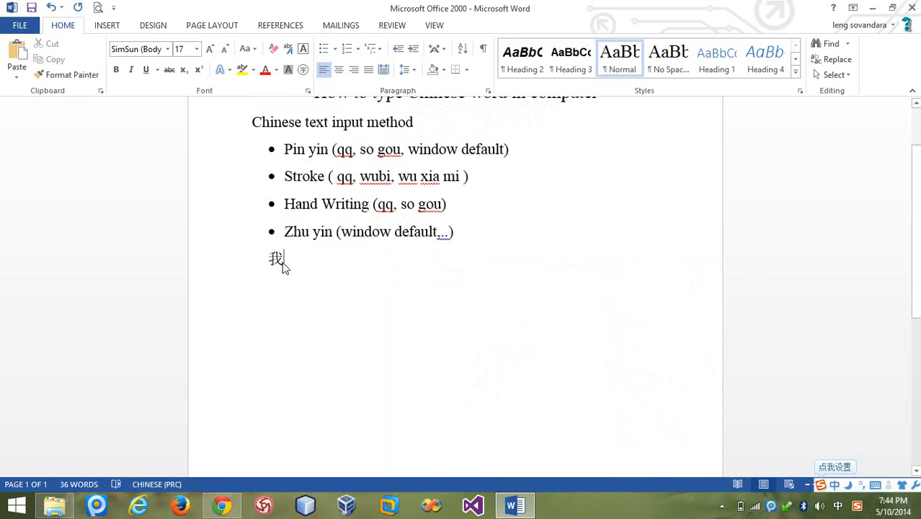
key("Return")
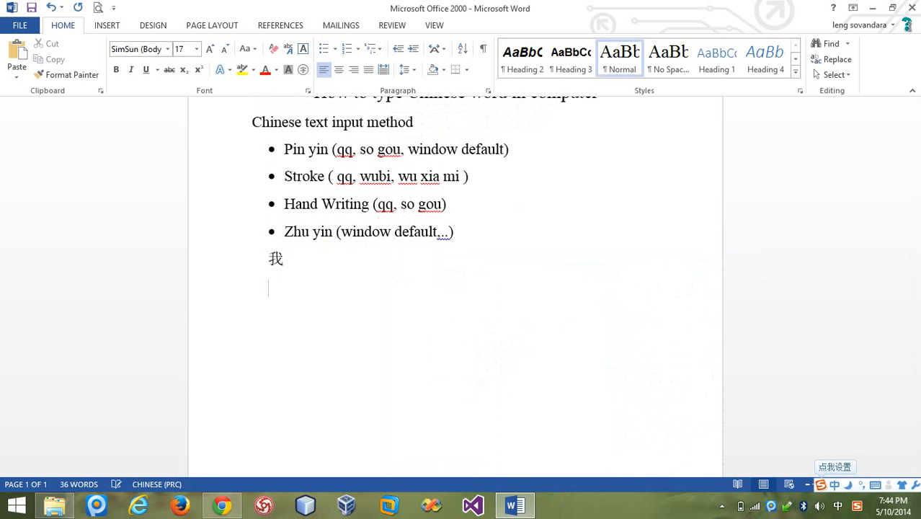
Switch to the 中文 - QQ五笔输入法 input method and enter 明 with the code jeg, followed by a new line
left_click(838, 505)
left_click(829, 429)
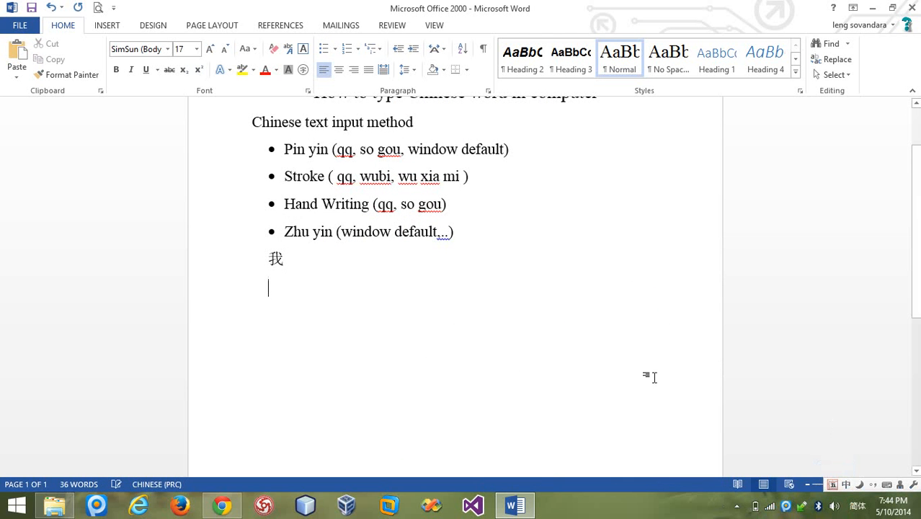
key("Return")
type("jeg")
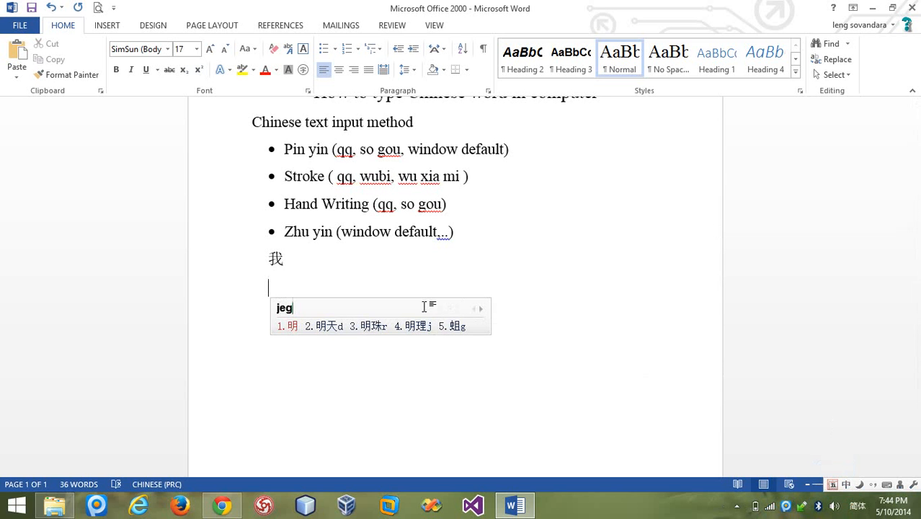
key("space")
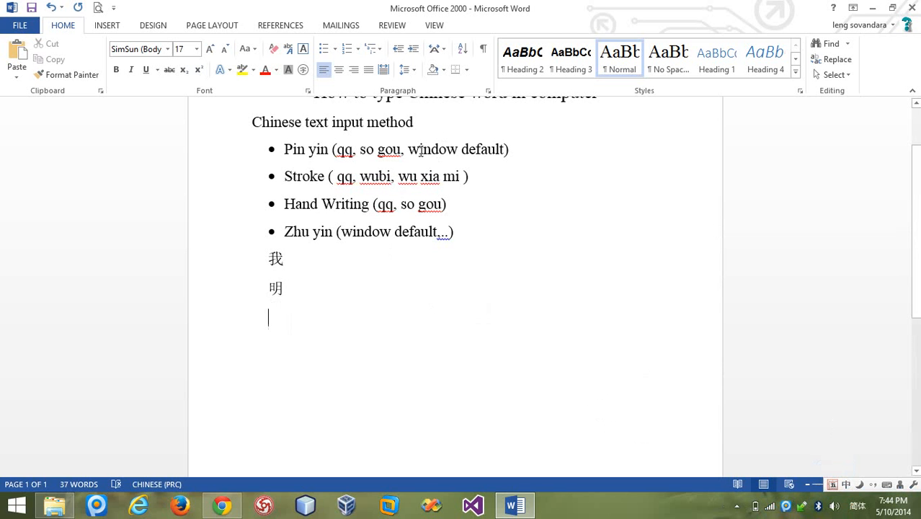
Open the Chinese (Simplified, China) options in the Windows language preferences and remove the QQ五笔输入法 and QQ拼音Win8版 input methods
left_click_drag(410, 149, 510, 152)
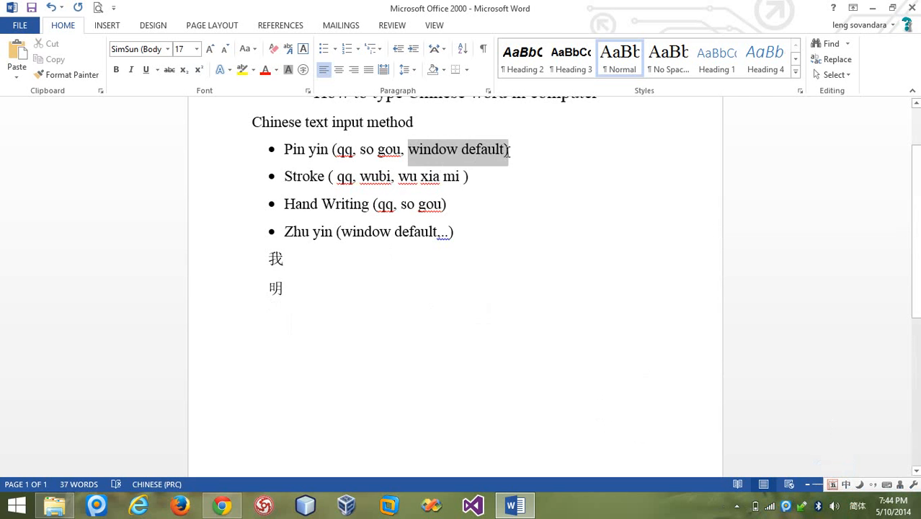
left_click(508, 150)
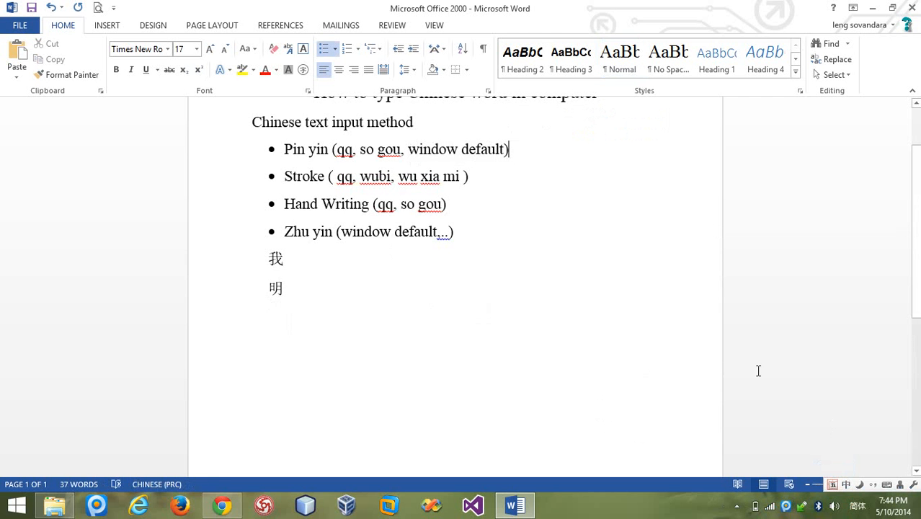
left_click(854, 511)
left_click(808, 461)
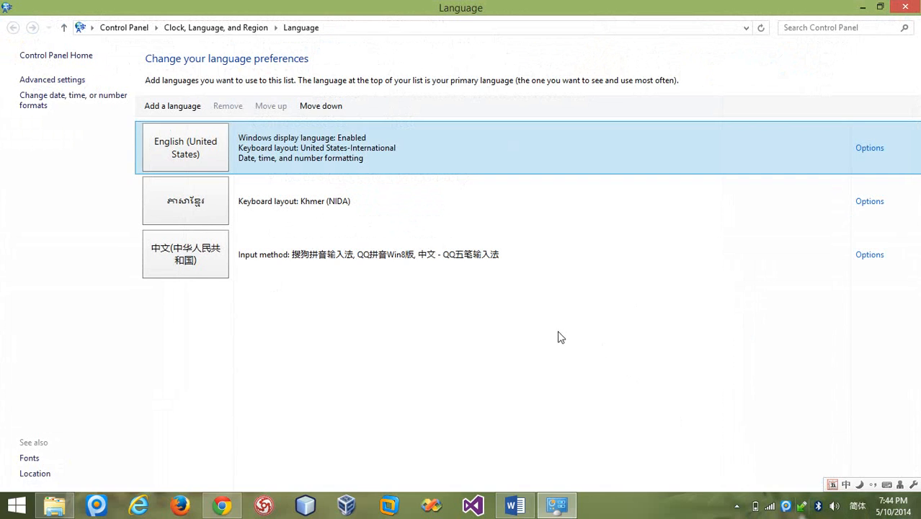
double_click(268, 241)
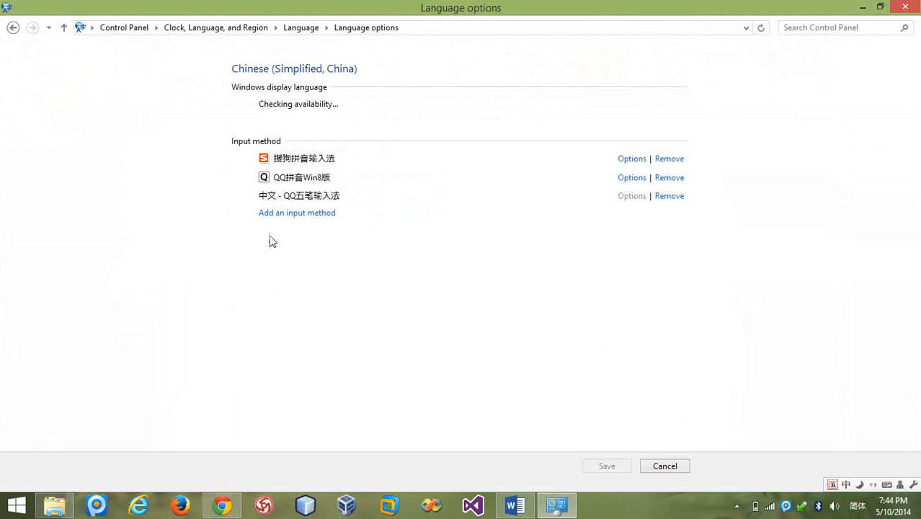
left_click(670, 196)
left_click(669, 180)
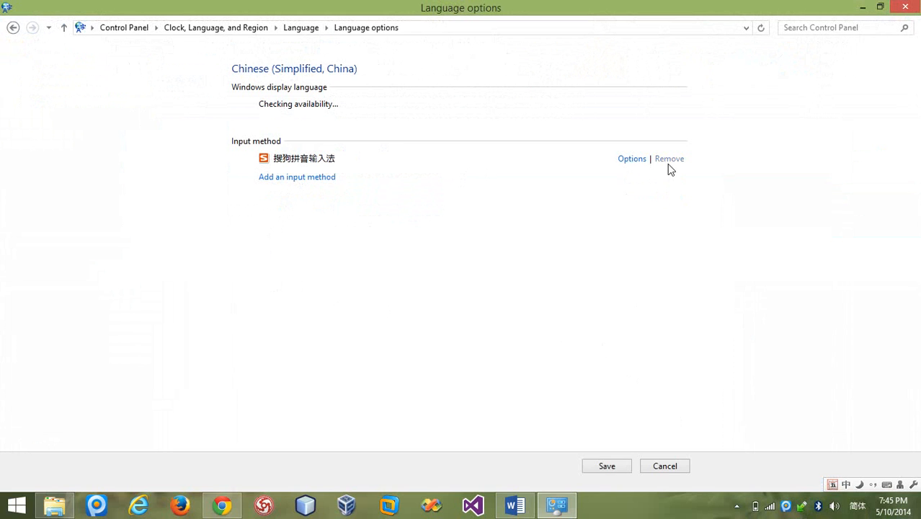
Add Microsoft Pinyin as an input method for Chinese (Simplified, China) and save the language options
left_click(286, 180)
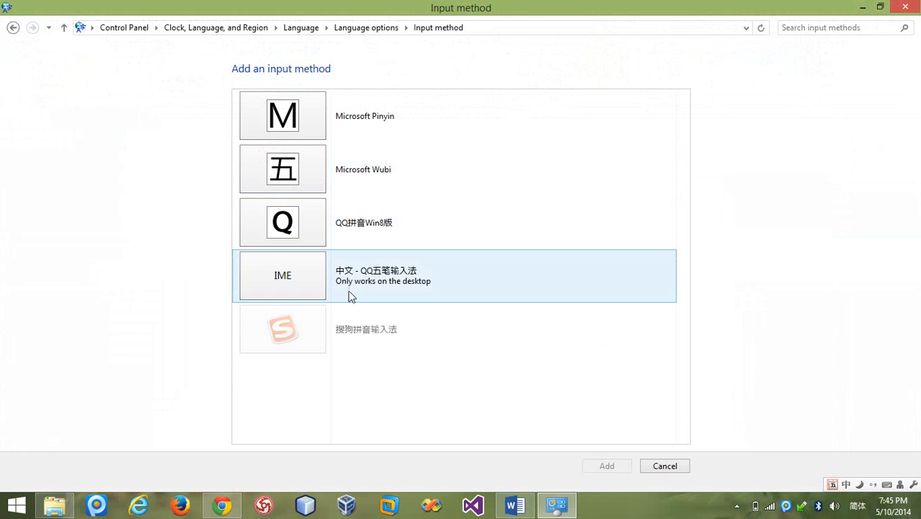
left_click(367, 118)
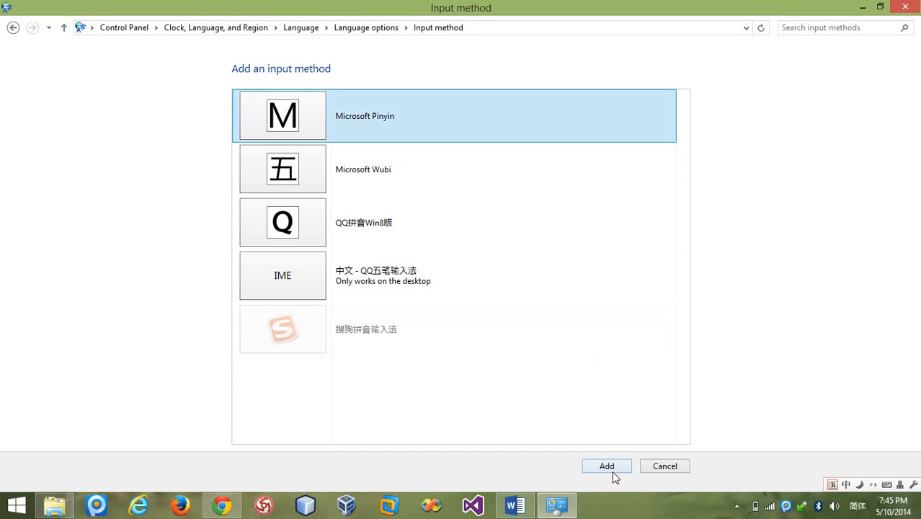
left_click(609, 466)
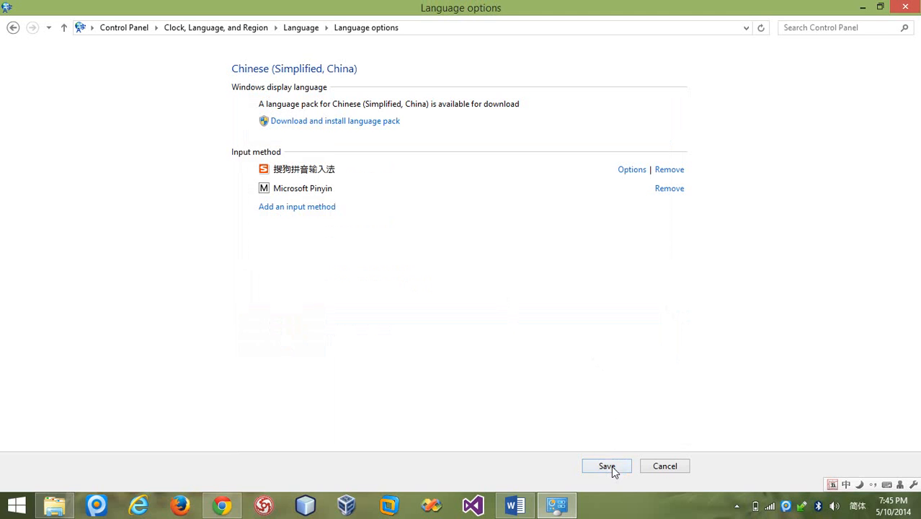
left_click(611, 466)
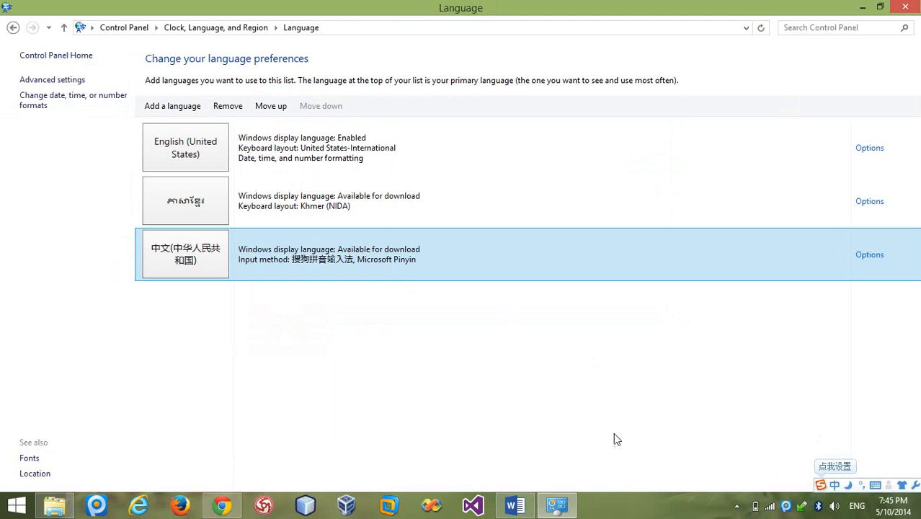
Close the Language window and start a new line below 明 in the Word document
left_click(435, 332)
left_click(901, 7)
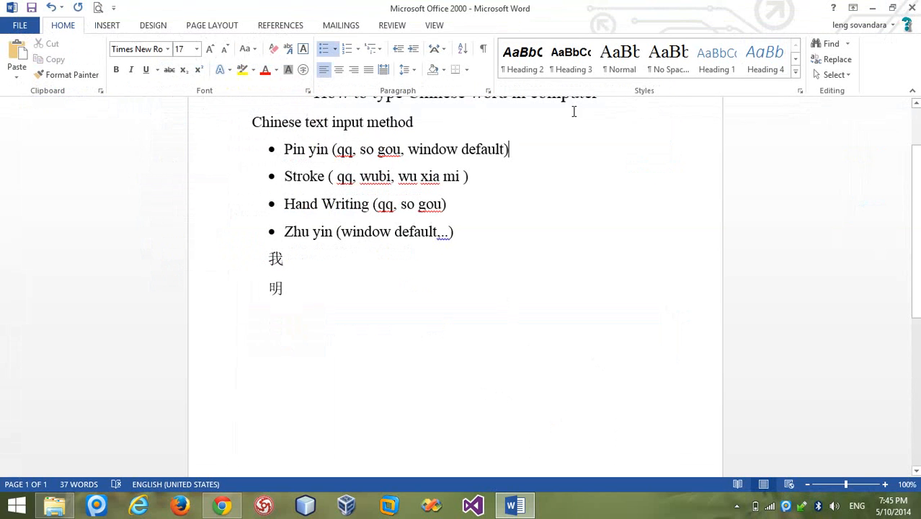
left_click(439, 288)
key("Return")
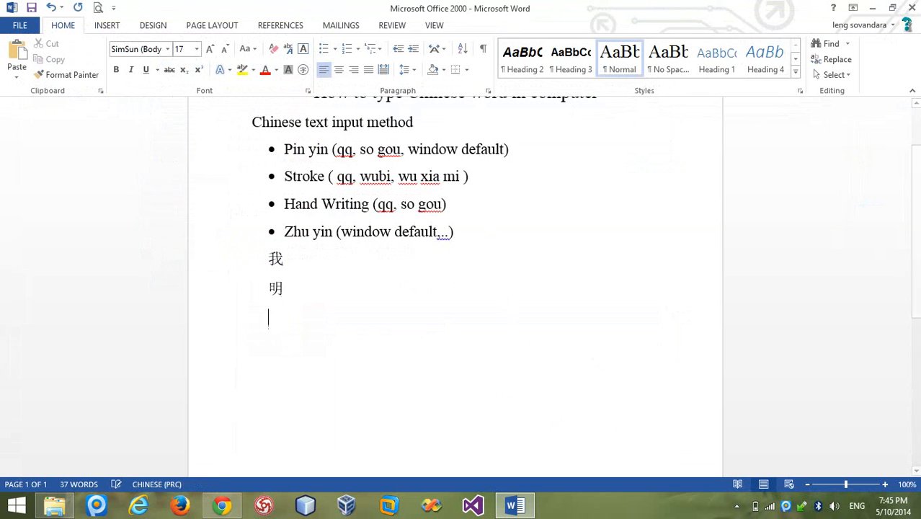
type("wo")
key("BackSpace")
key("BackSpace")
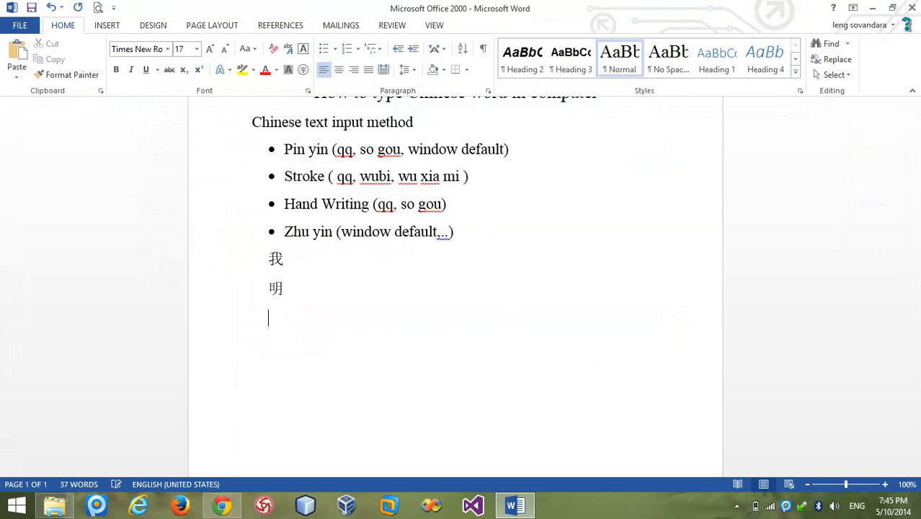
Switch to Microsoft Pinyin and enter 我们 with the pinyin women on the line below 明
key("super+space")
key("super+space")
key("super+space")
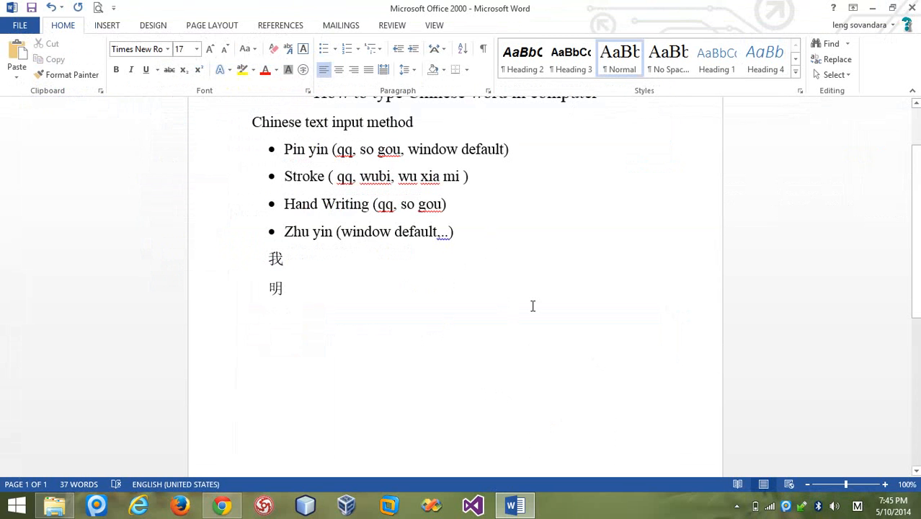
type("womie")
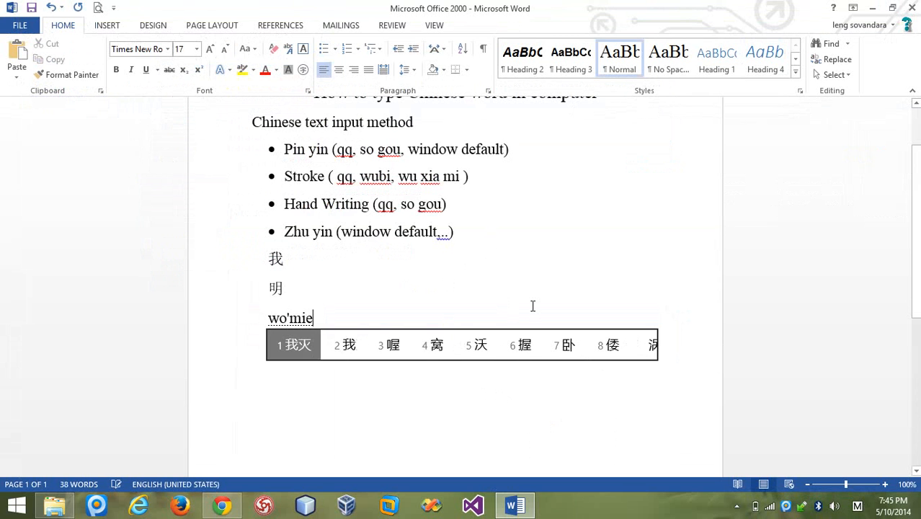
key("BackSpace")
key("BackSpace")
type("en")
key("space")
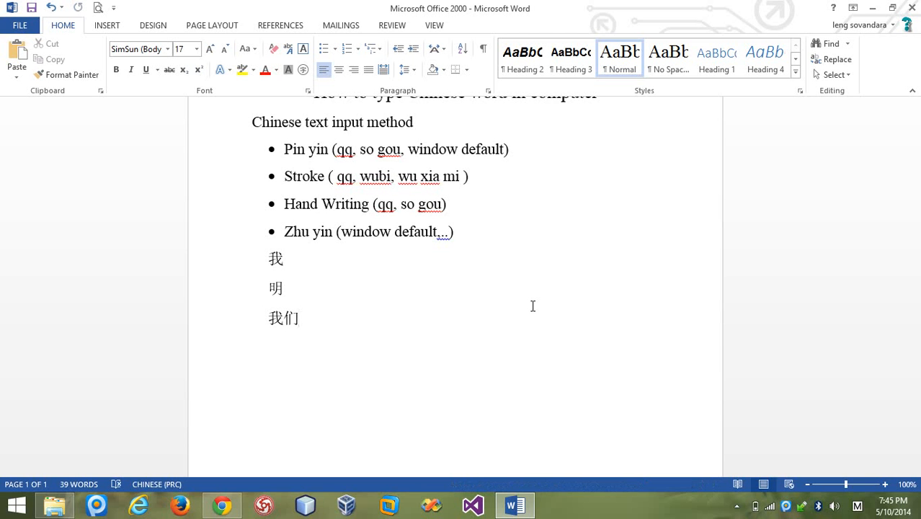
double_click(391, 150)
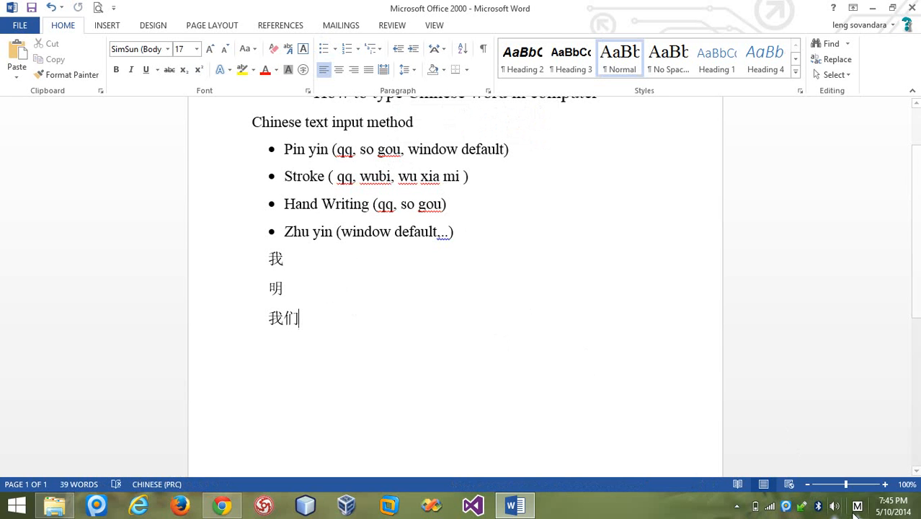
double_click(406, 149)
left_click_drag(404, 149, 364, 149)
left_click(363, 152)
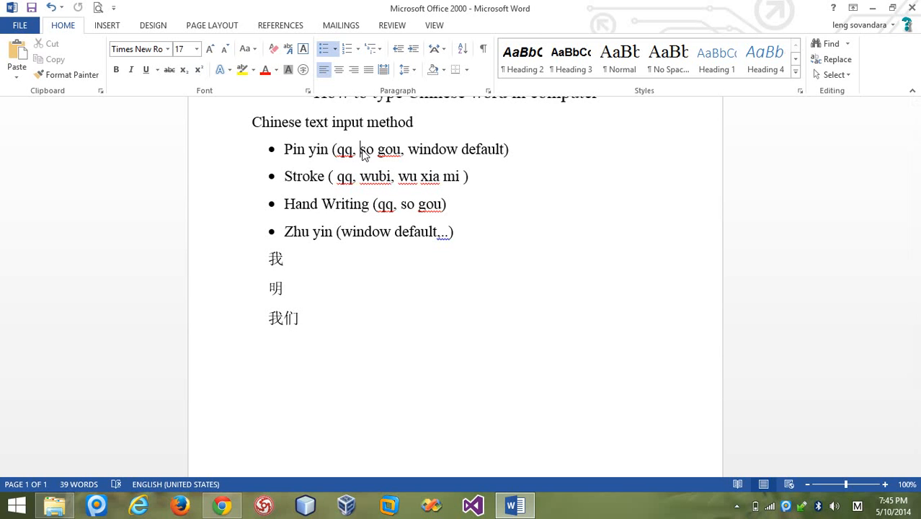
Switch the input method to 搜狗拼音输入法 and start a new line below 我们
key("super+space")
key("super+space")
key("super+space")
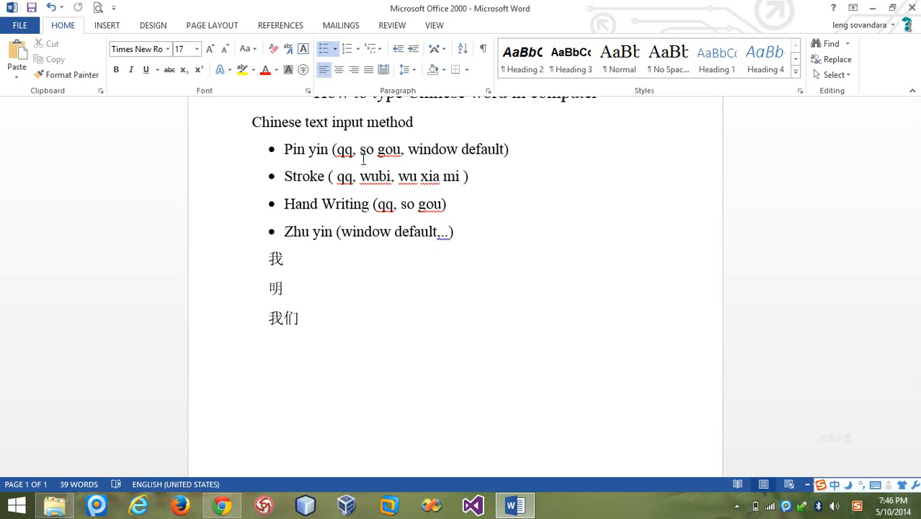
left_click(339, 310)
key("Return")
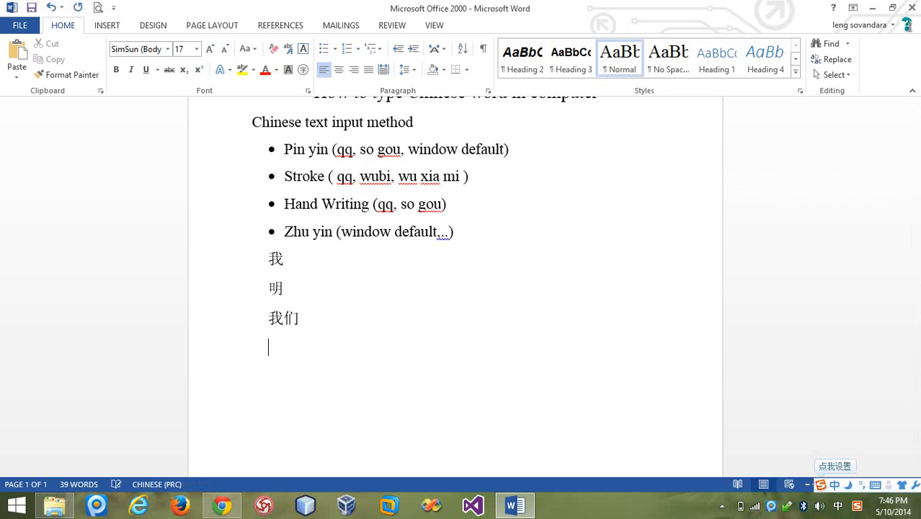
Enter 口可口了 on the new line with the abbreviated pinyin ko'ke'ko'l
type("k")
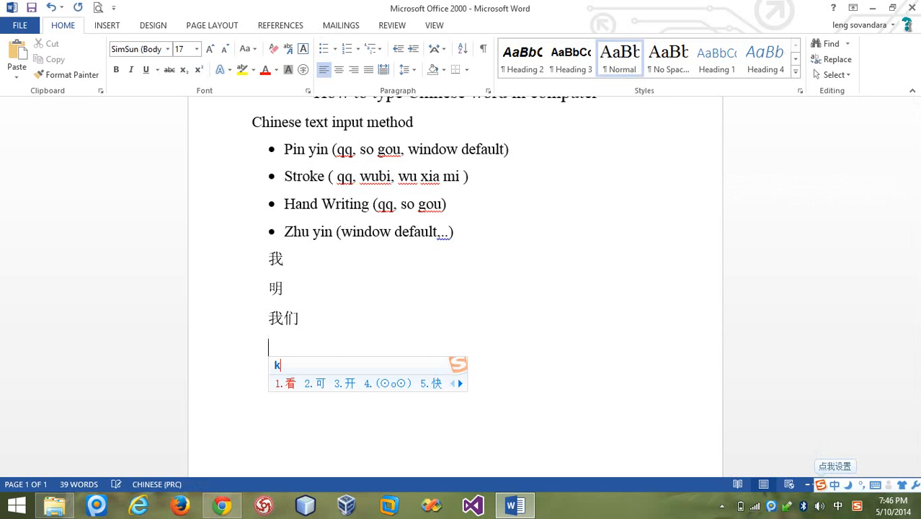
type("o'ke'k'l")
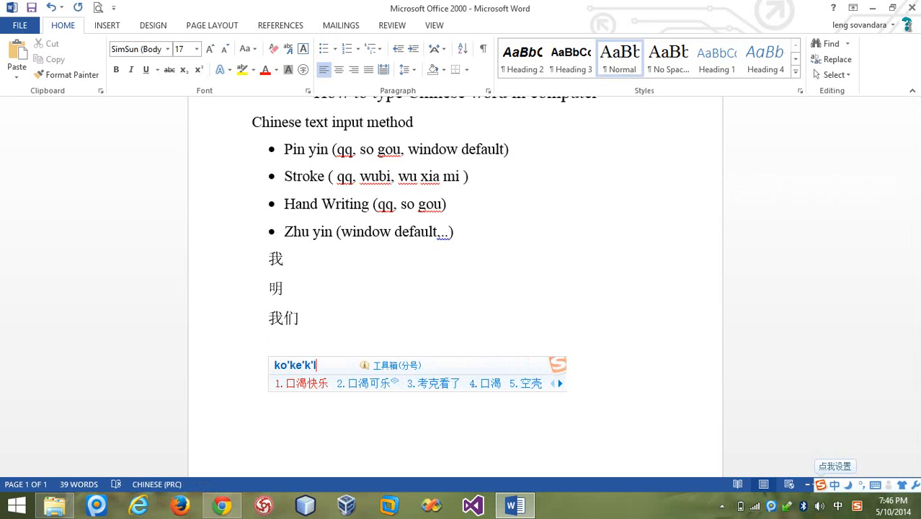
key("BackSpace")
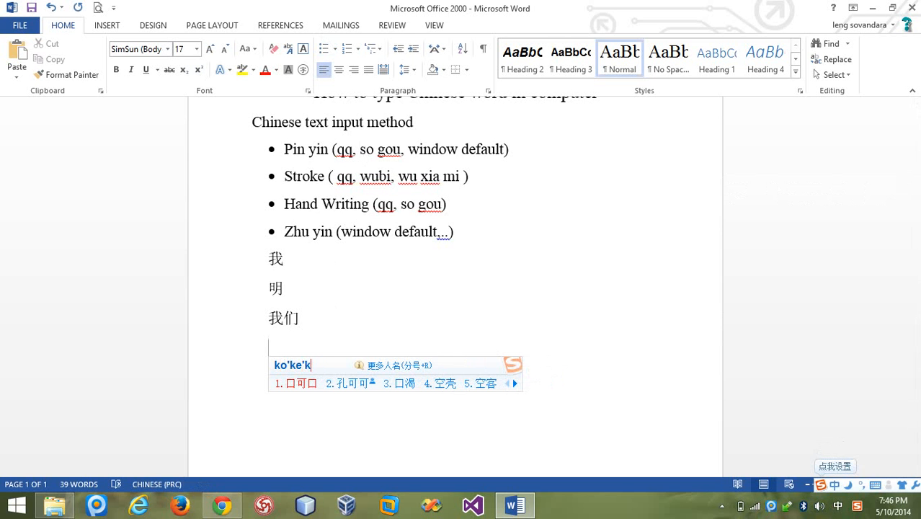
key("BackSpace")
type("k")
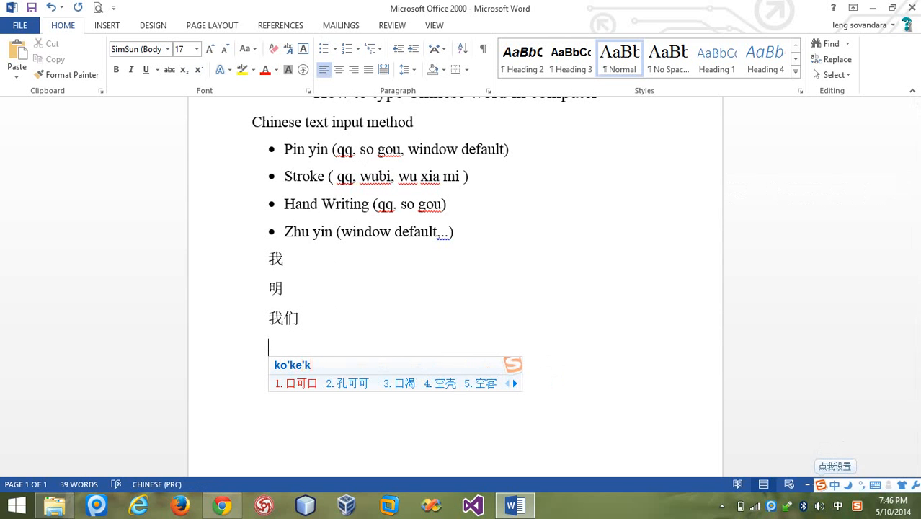
key("BackSpace")
type("ko'l")
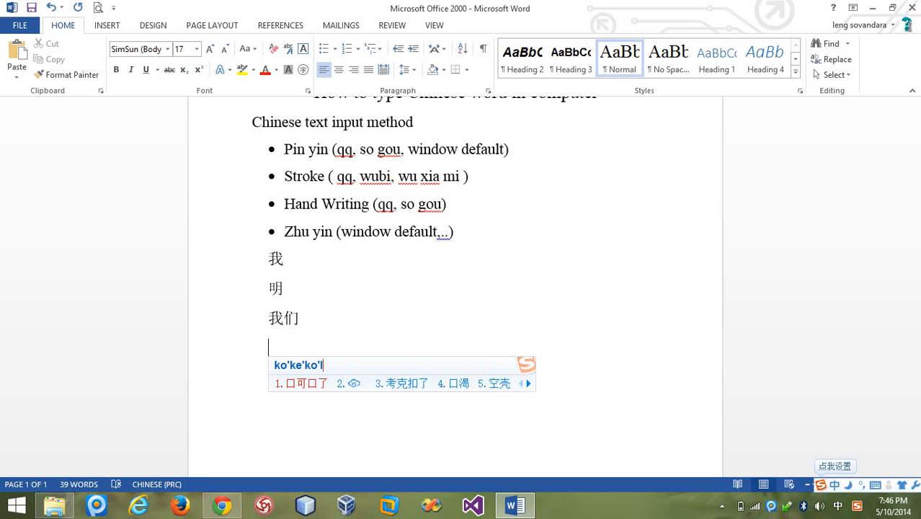
key("space")
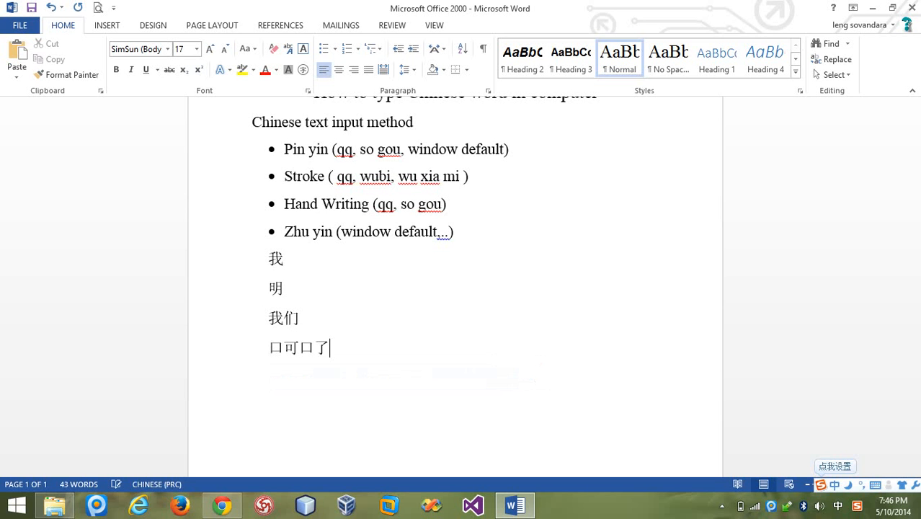
Highlight the four characters 口可口了, clear the selection and start a new line below them
key("shift+Left")
key("shift+Left")
key("shift+Left")
key("shift+Left")
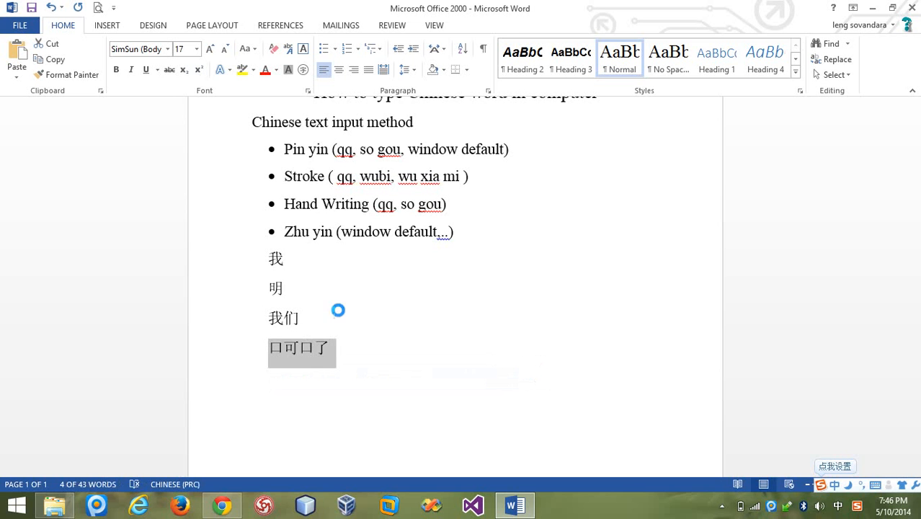
left_click(331, 348)
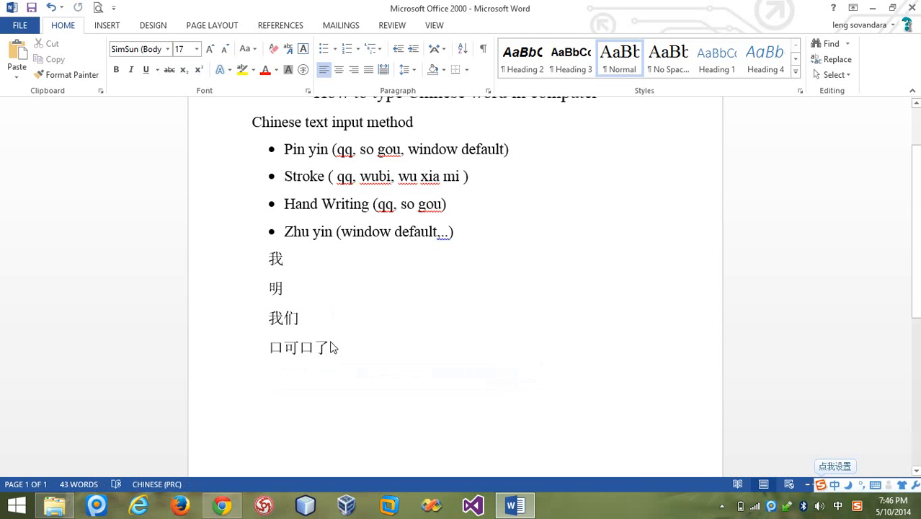
key("Return")
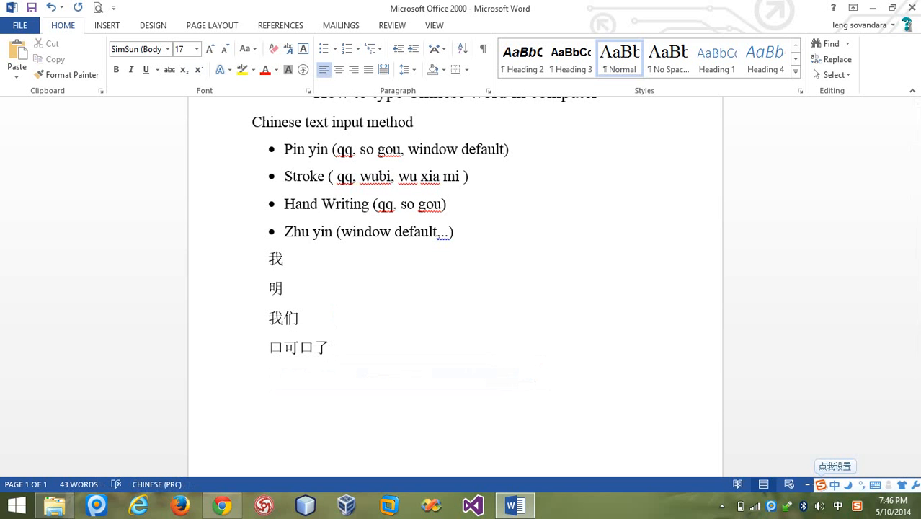
Bring up the Sogou candidates for the abbreviated pinyin k'k'k'l on the empty line and cancel the composition
type("k")
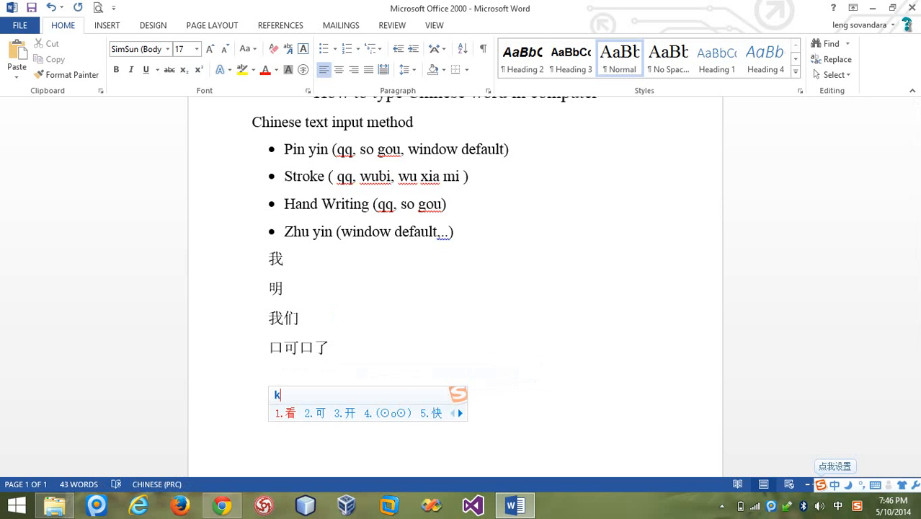
type("'k'k'l")
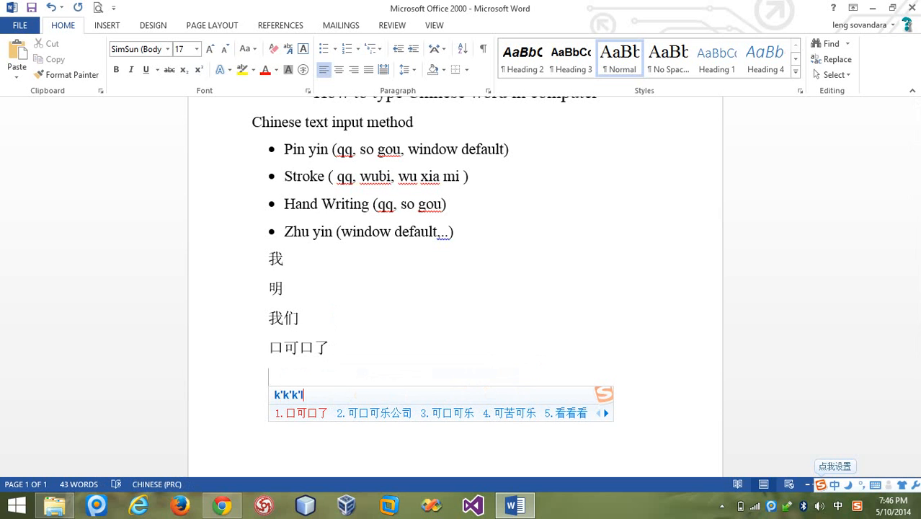
right_click(292, 414)
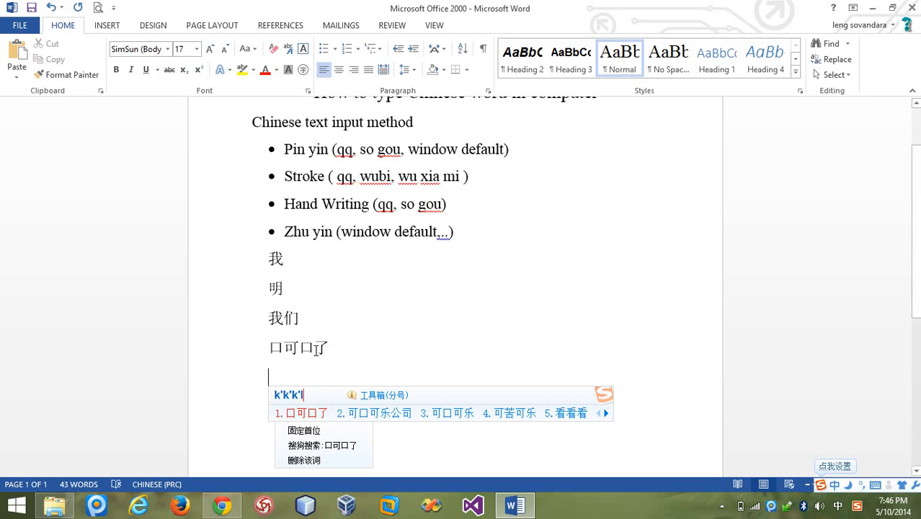
key("Escape")
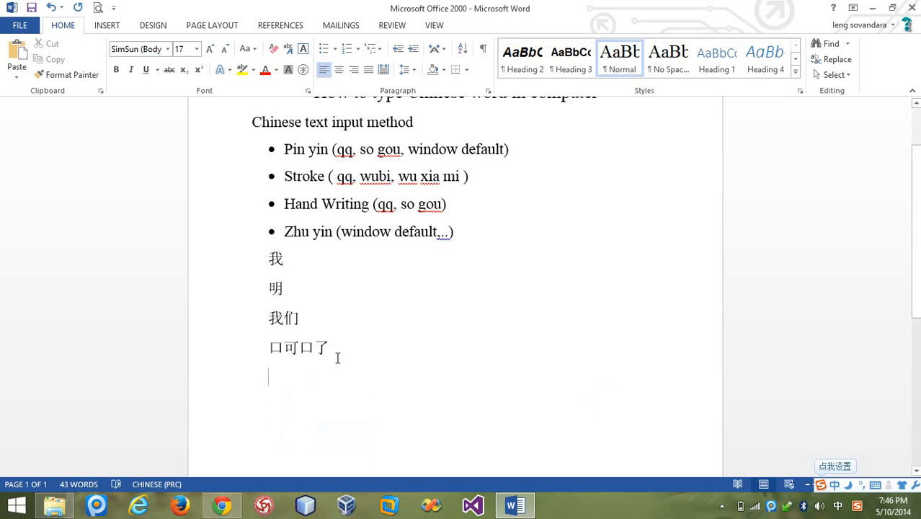
Place the text cursor at the end of the Zhu yin bullet
left_click(331, 344)
left_click(328, 374)
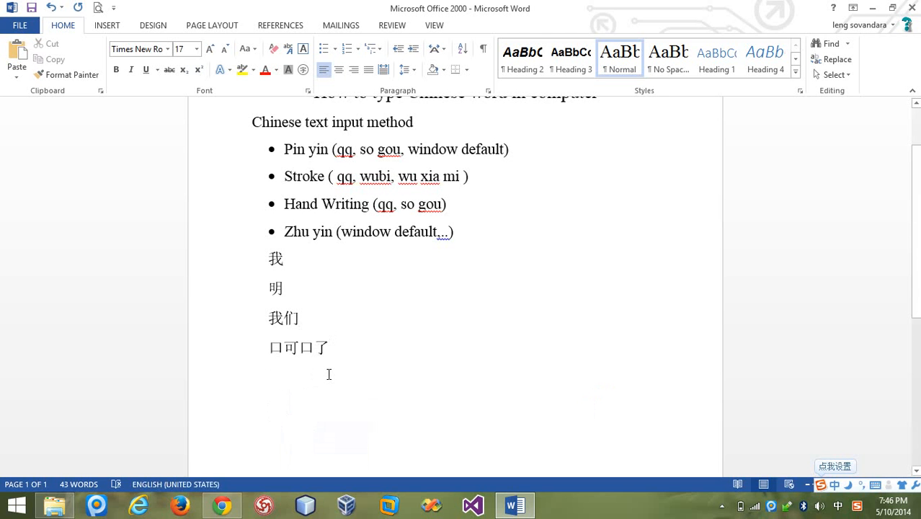
scroll(328, 374, "down", 1)
scroll(328, 374, "up", 1)
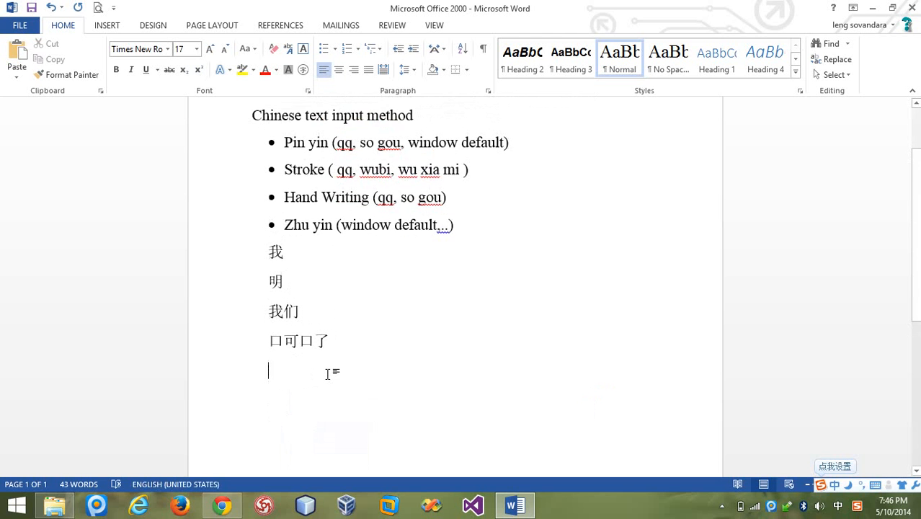
mouse_move(454, 228)
left_mouse_down()
mouse_move(284, 228)
mouse_move(461, 229)
left_mouse_up()
left_click(456, 228)
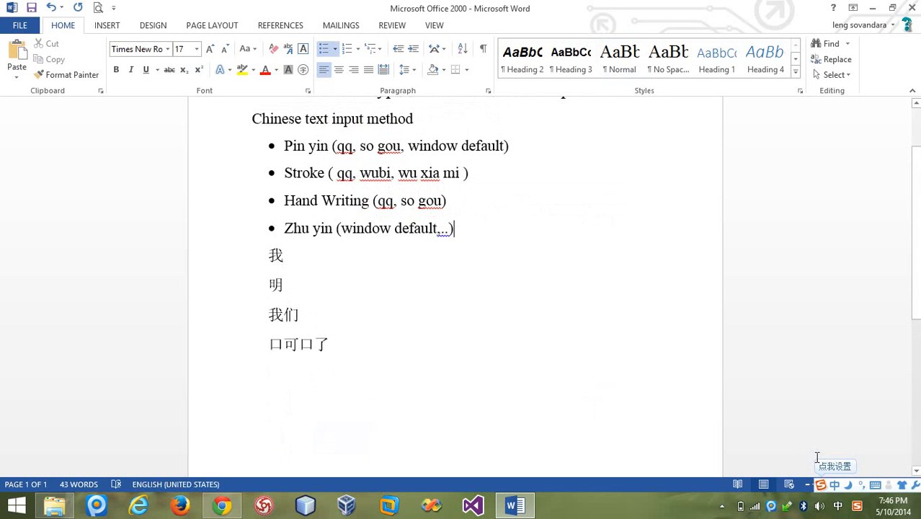
Review the input methods available to add for Chinese (Simplified, China) in the Windows language options and close the window without adding any
left_click(837, 506)
left_click(789, 457)
double_click(243, 264)
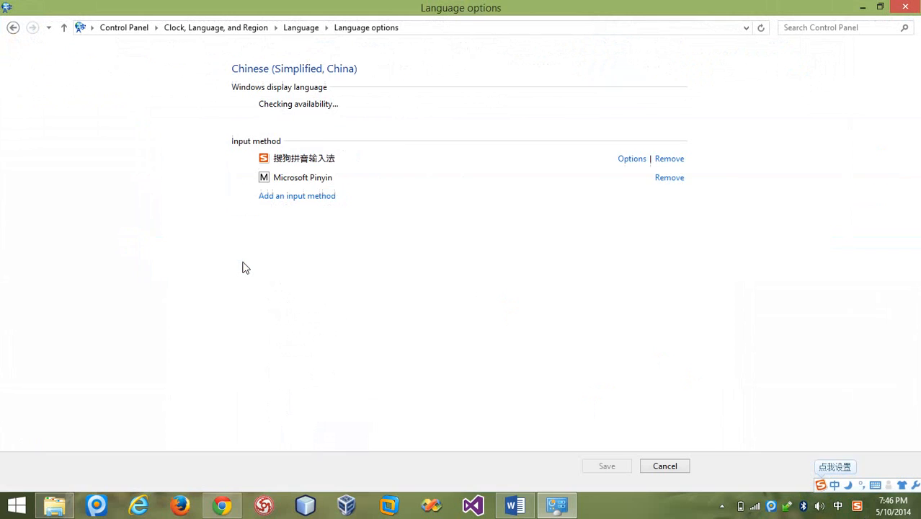
left_click(288, 195)
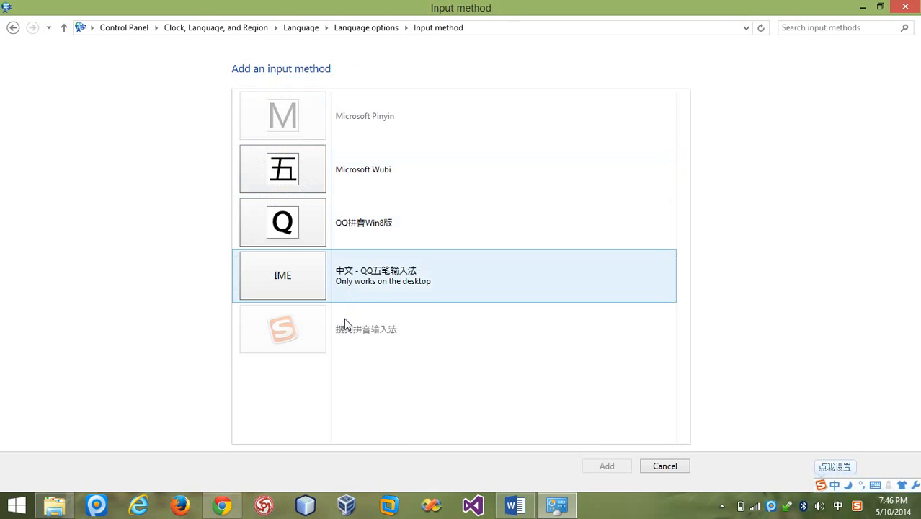
left_click(652, 466)
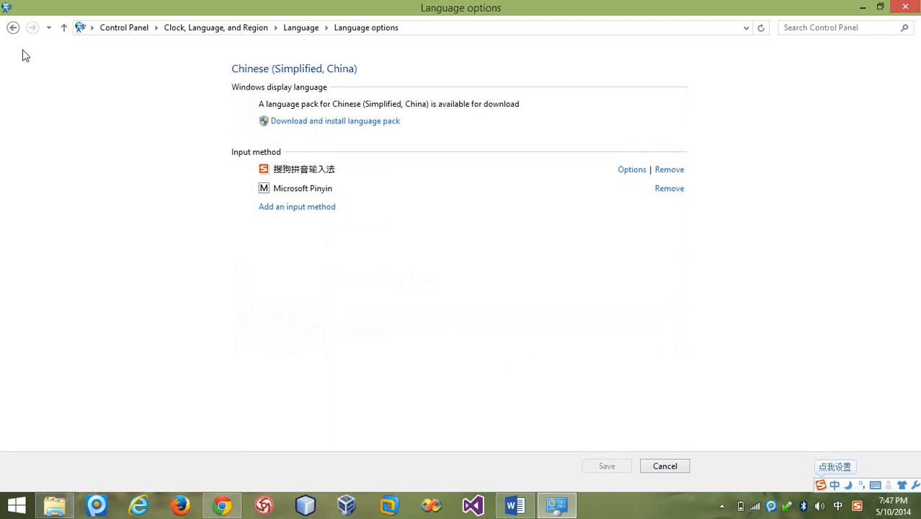
left_click(12, 28)
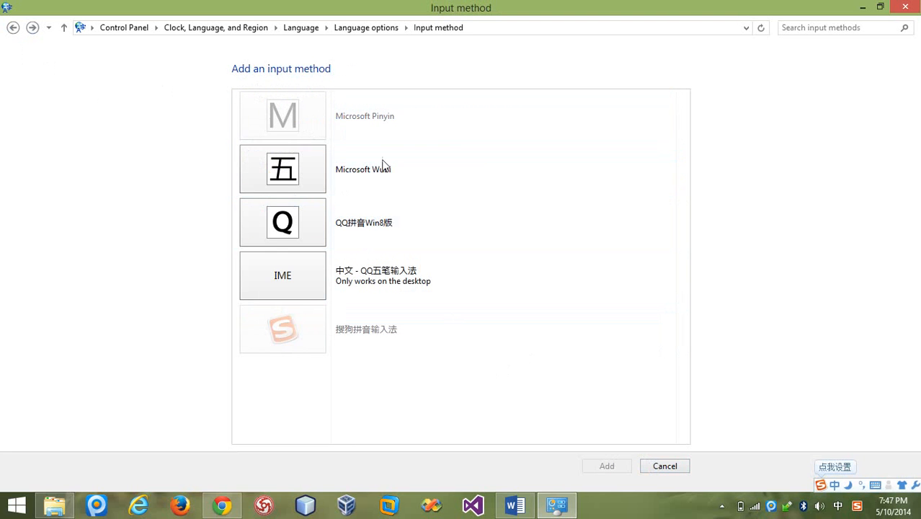
left_click(662, 466)
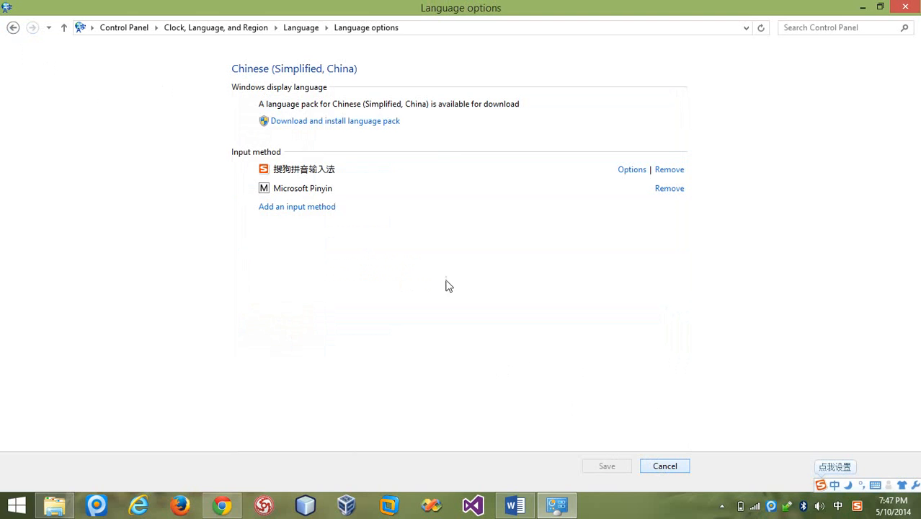
left_click(905, 6)
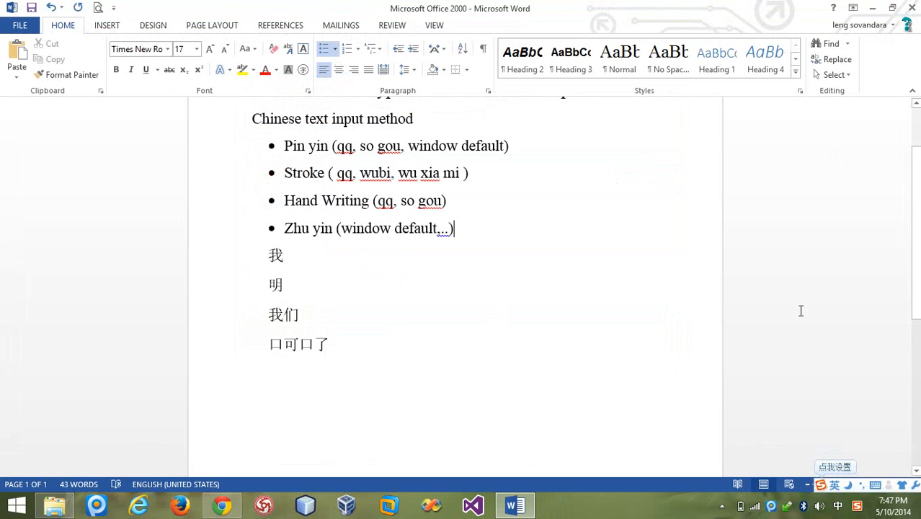
Open the list of languages to add from the Windows language preferences and switch the keyboard to English
left_click(856, 507)
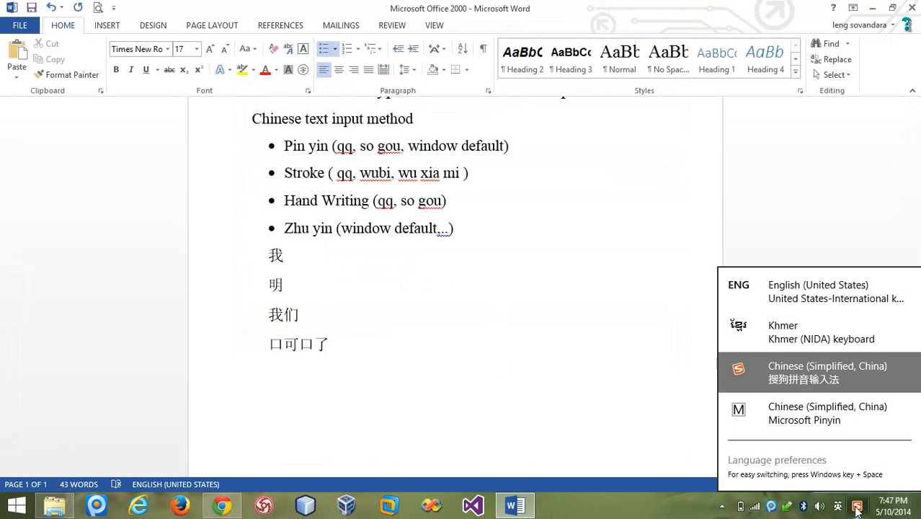
left_click(815, 458)
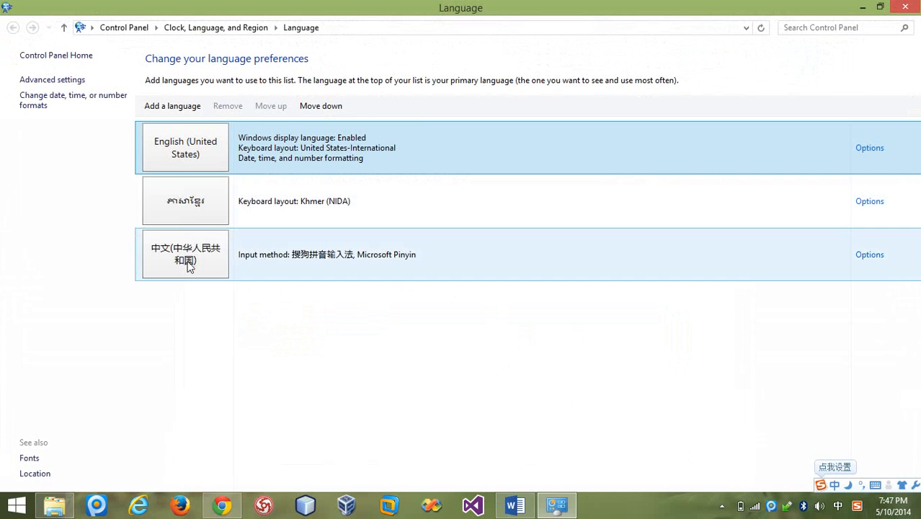
left_click(170, 113)
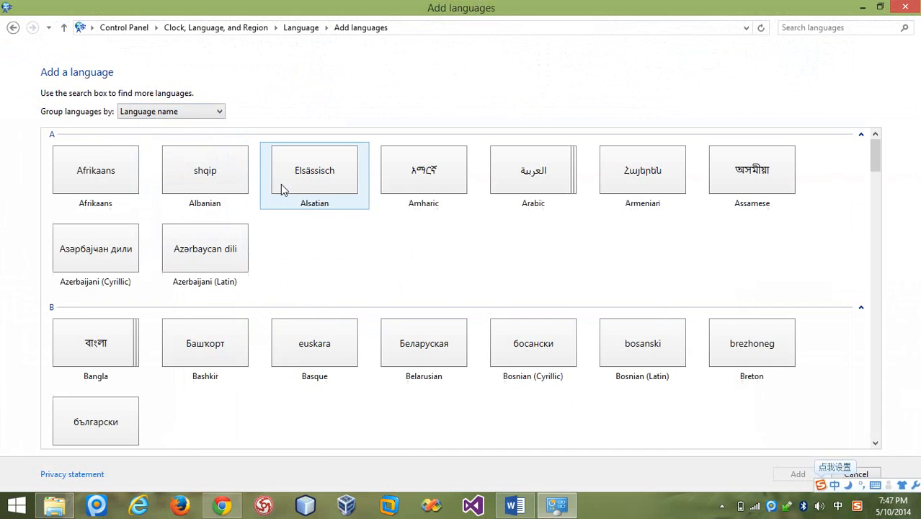
key("super+space")
key("super+space")
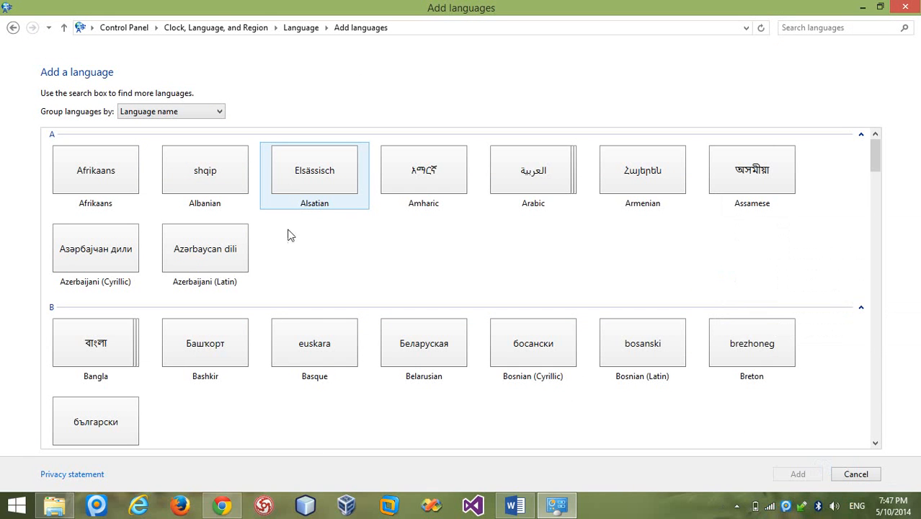
Add Chinese (Traditional, Taiwan) to the Windows language list and minimize the language preferences
left_click(296, 194)
type("chi")
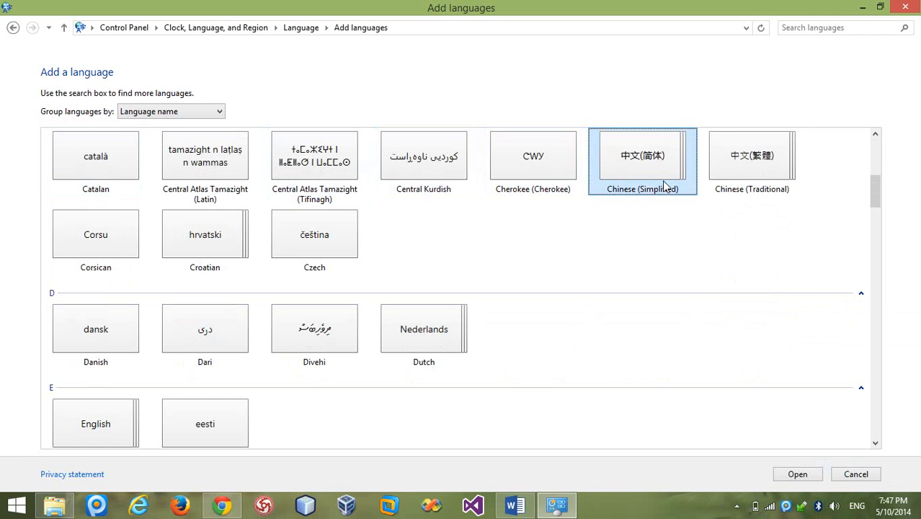
double_click(741, 178)
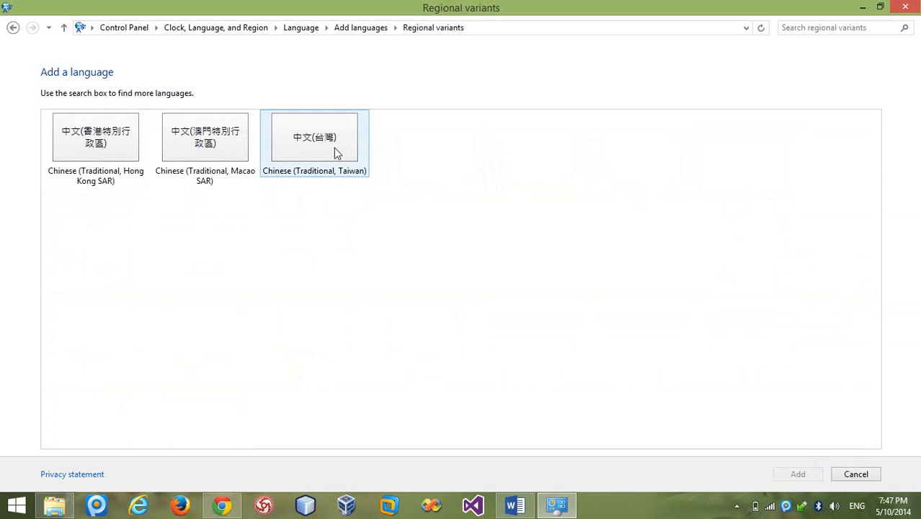
left_click(334, 152)
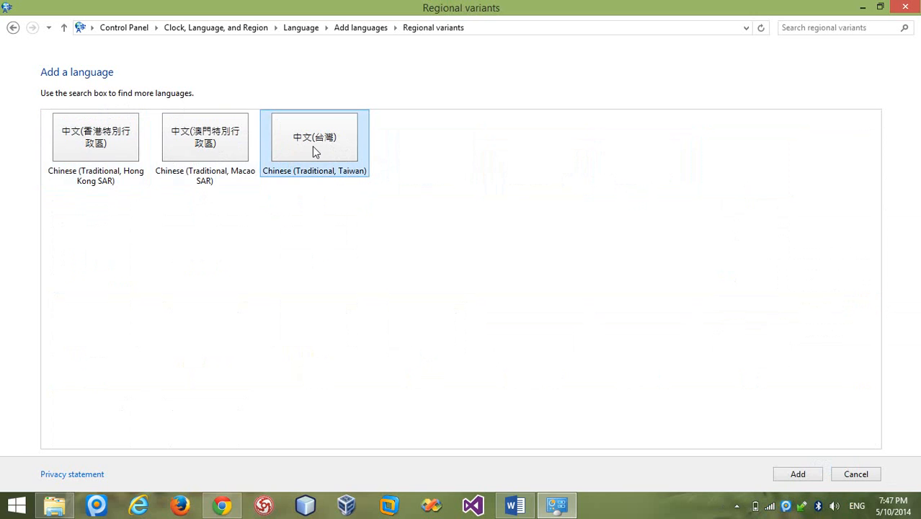
left_click(798, 473)
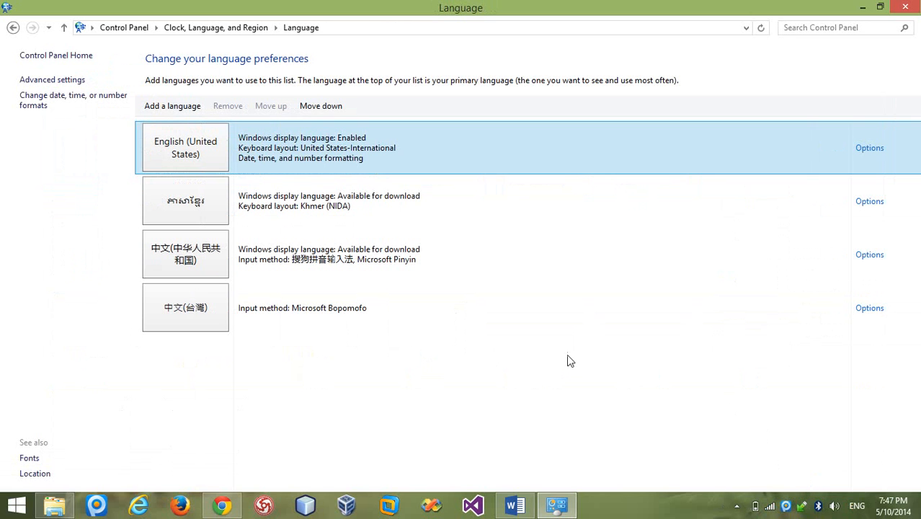
left_click(381, 369)
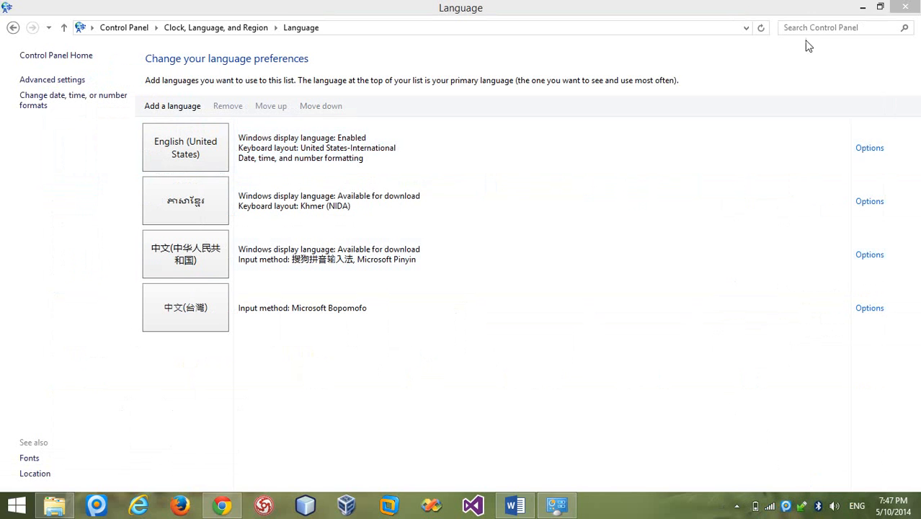
left_click(862, 7)
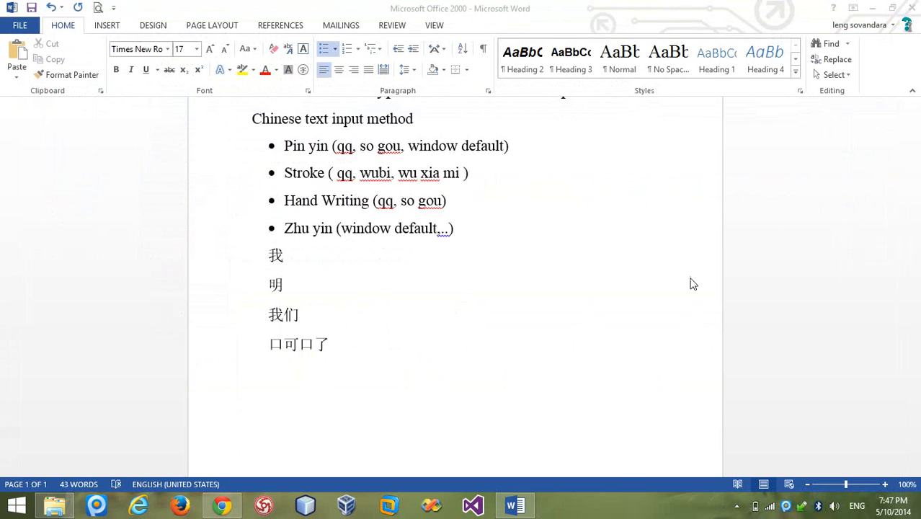
Start a new line below 口可口了 and switch the input method to Microsoft Bopomofo
left_click(468, 336)
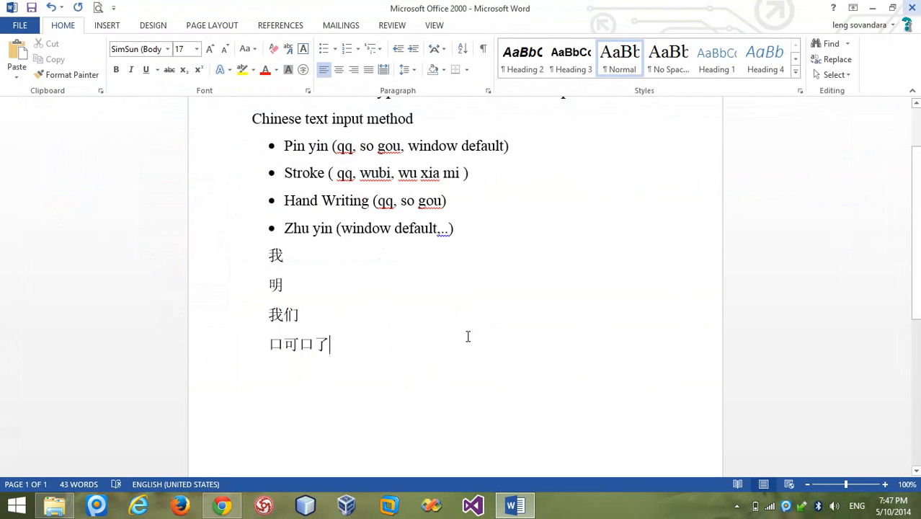
key("Return")
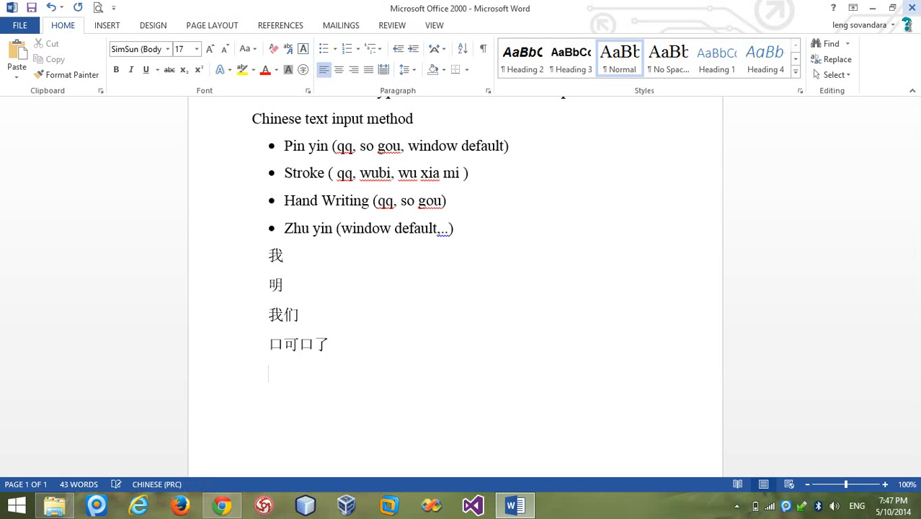
type("qq")
key("BackSpace")
key("BackSpace")
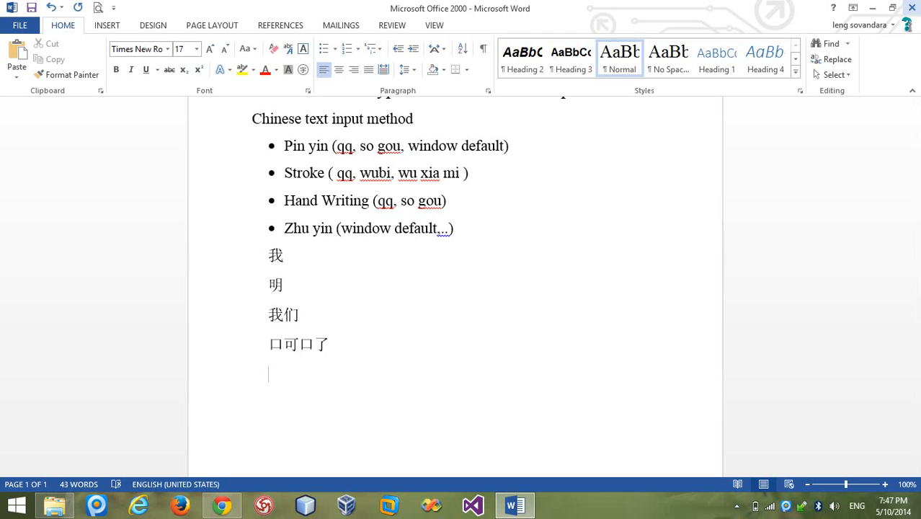
key("super+space")
key("super+space")
key("super+space")
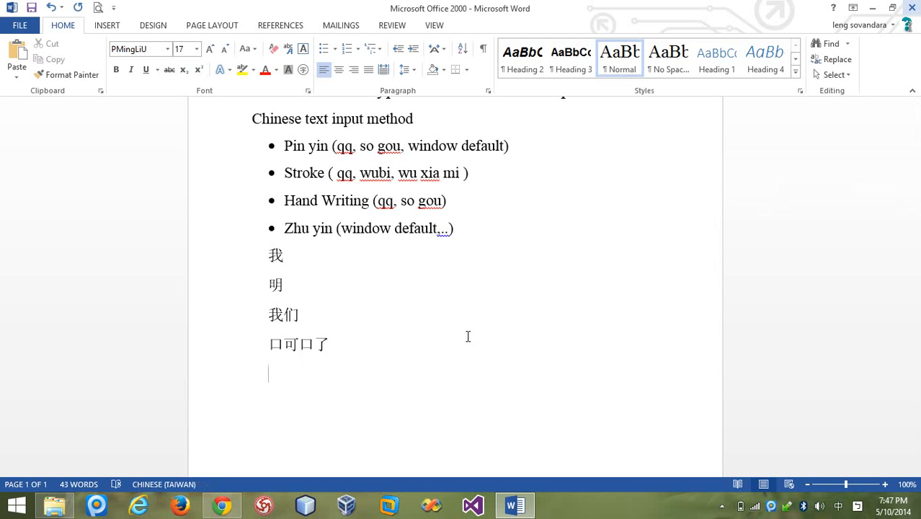
Enter 明 on the new line with Microsoft Bopomofo and remove the trailing space
type("q")
key("BackSpace")
type("q")
key("BackSpace")
type("a")
key("BackSpace")
type("1az2w")
key("BackSpace")
key("BackSpace")
type("q/6")
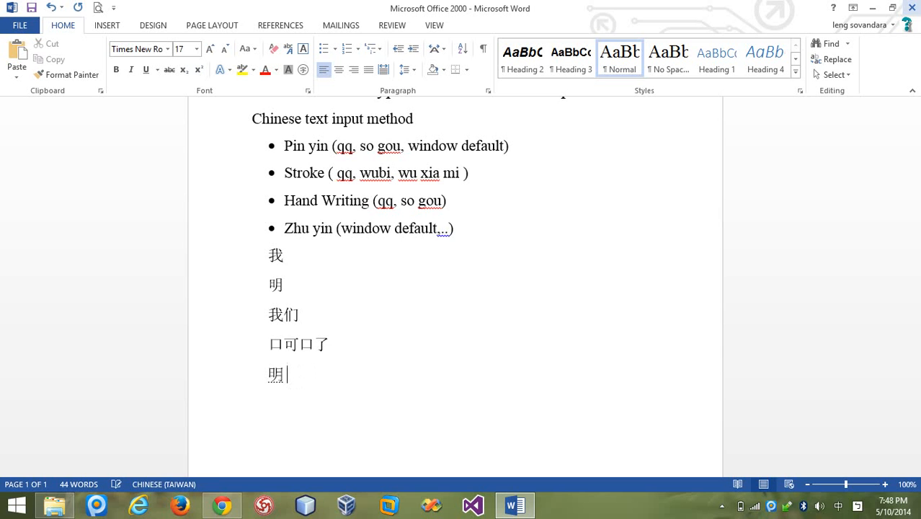
key("BackSpace")
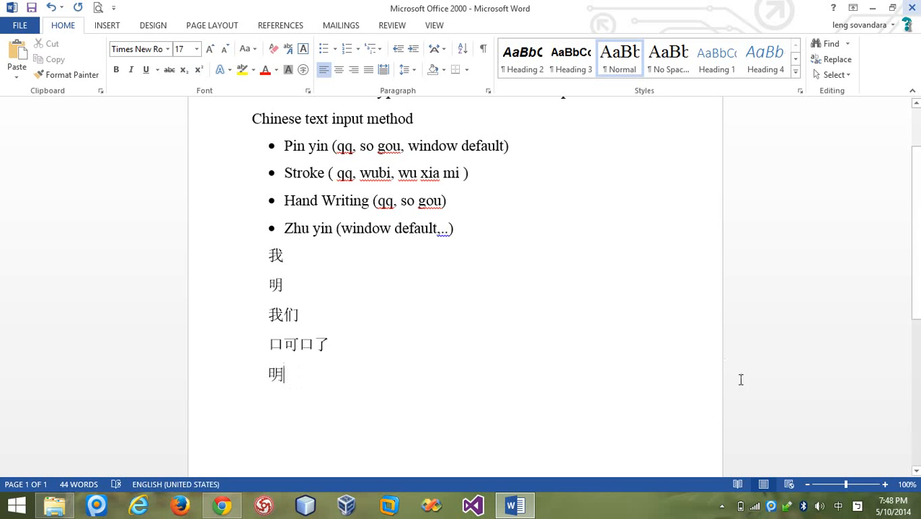
Check the input method list and toggle Microsoft Bopomofo to English mode and back to Chinese
left_click(857, 506)
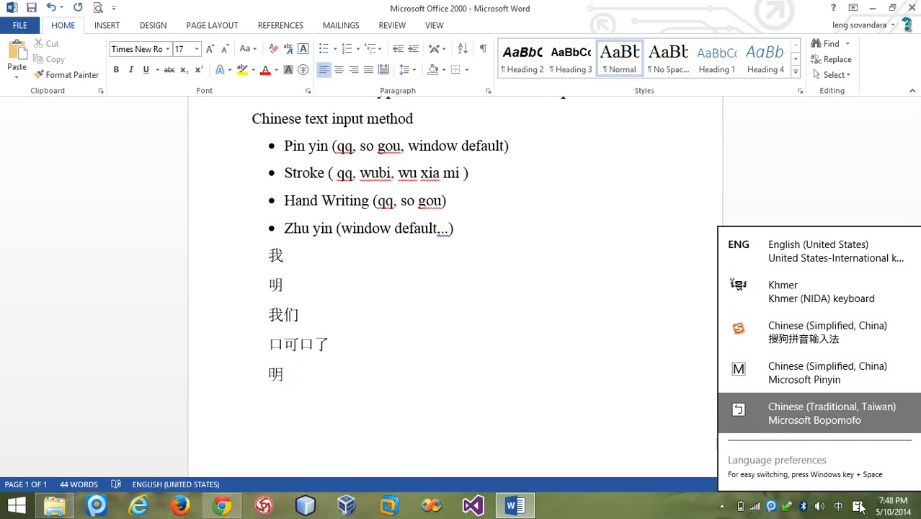
left_click(858, 506)
left_click(839, 506)
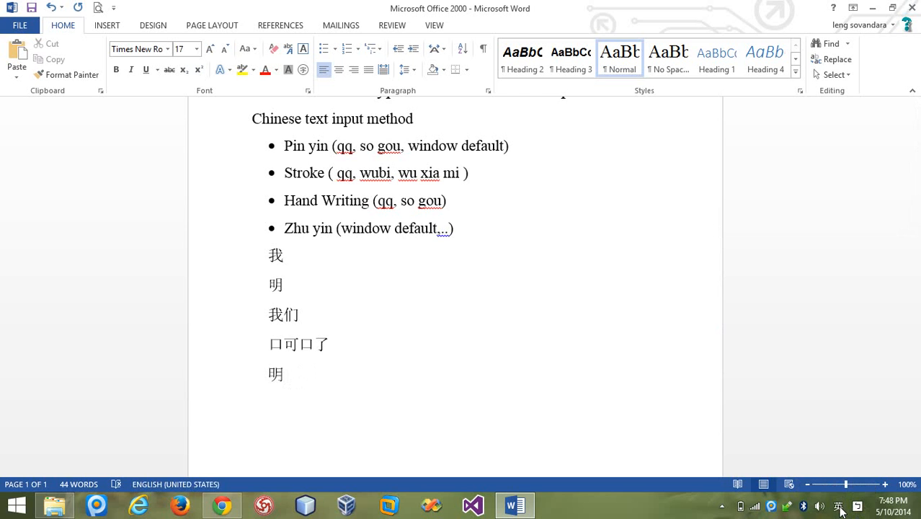
left_click(839, 509)
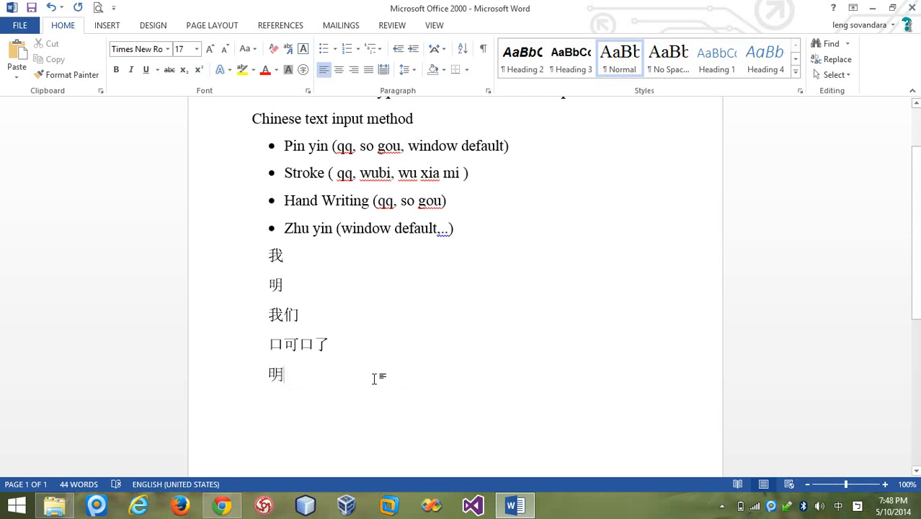
Delete all the Chinese sample lines from 我 to 明 below the bullet list
left_click_drag(374, 378, 268, 255)
key("Delete")
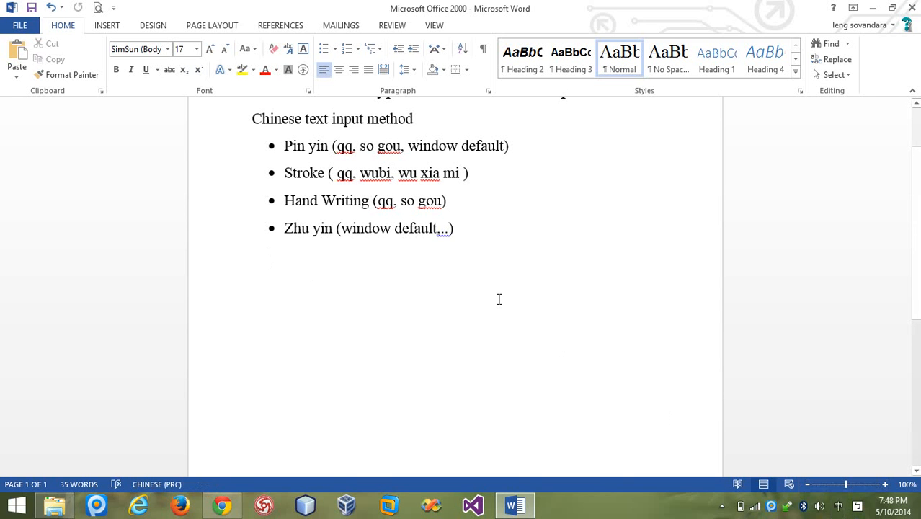
type("w")
key("BackSpace")
key("shift")
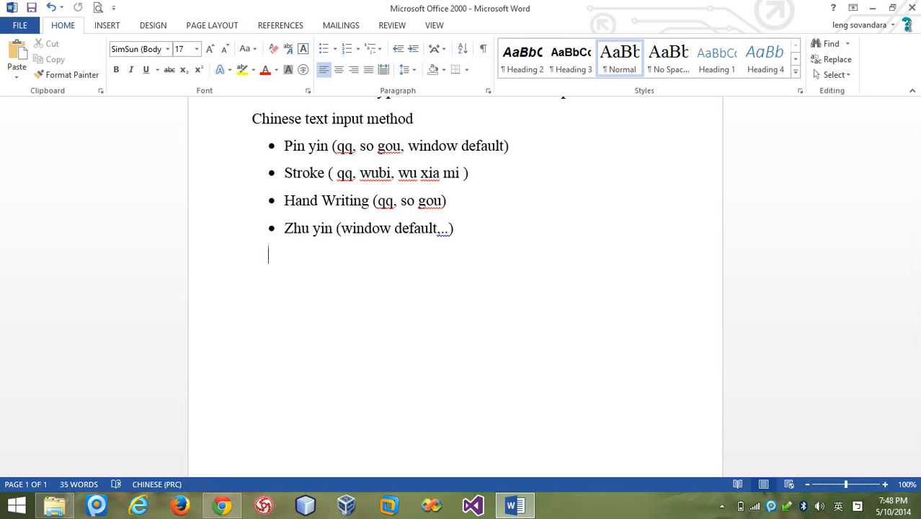
Switch the input language to English (United States) and place the cursor at the start of the Pin yin bullet
left_click(857, 506)
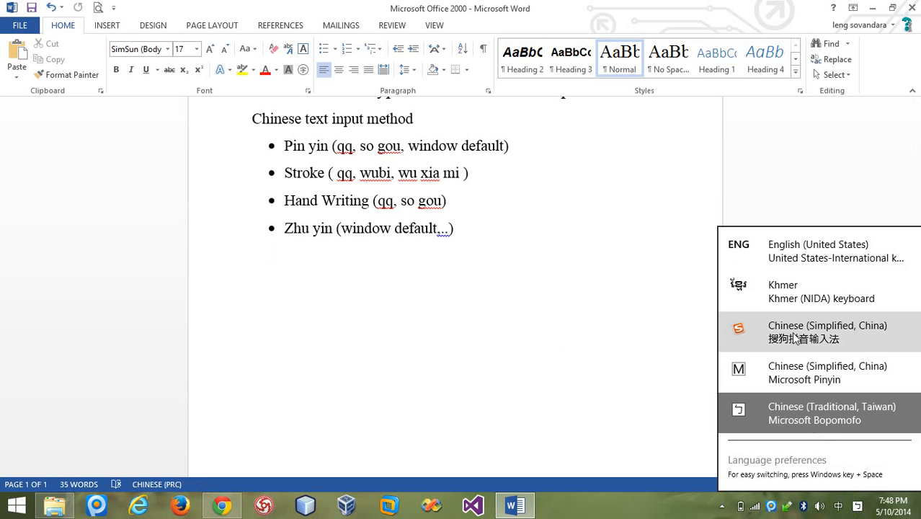
left_click(785, 244)
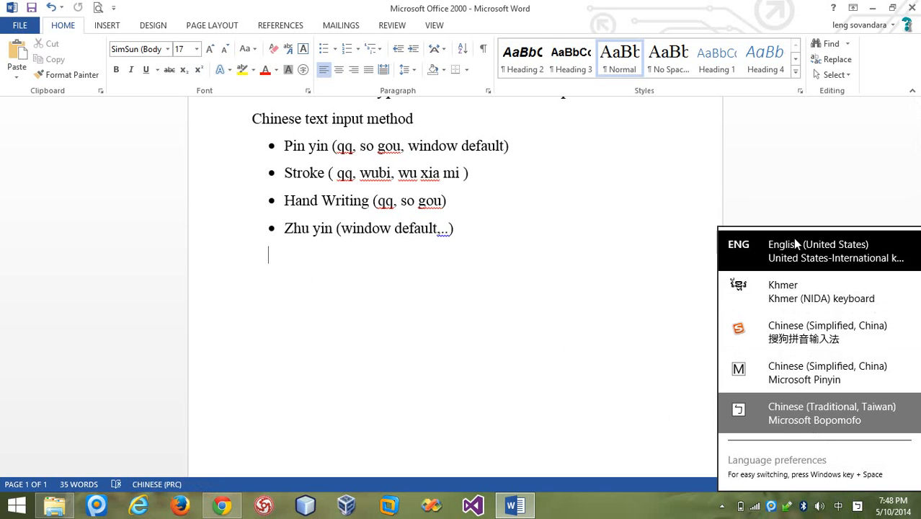
left_click_drag(497, 253, 285, 140)
left_click(285, 144)
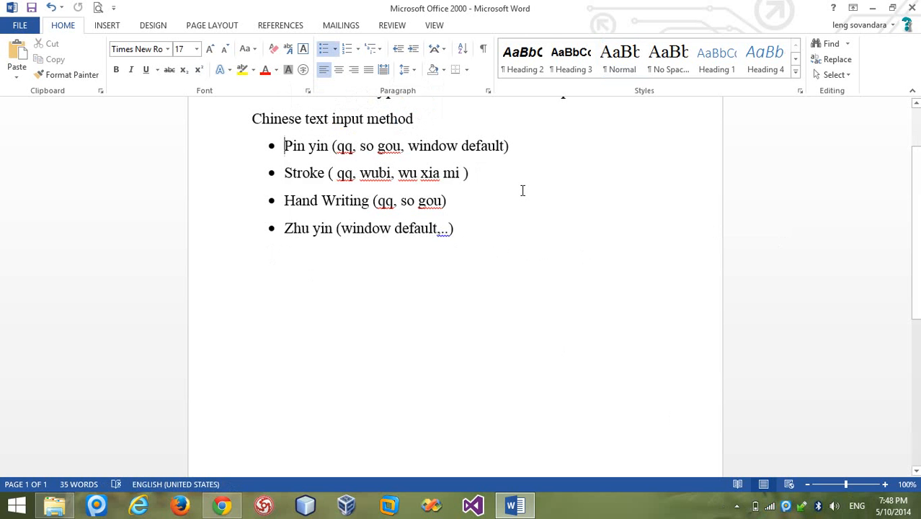
Switch to Chrome to view the Sogou pinyin website and return to the Word document
left_click(221, 505)
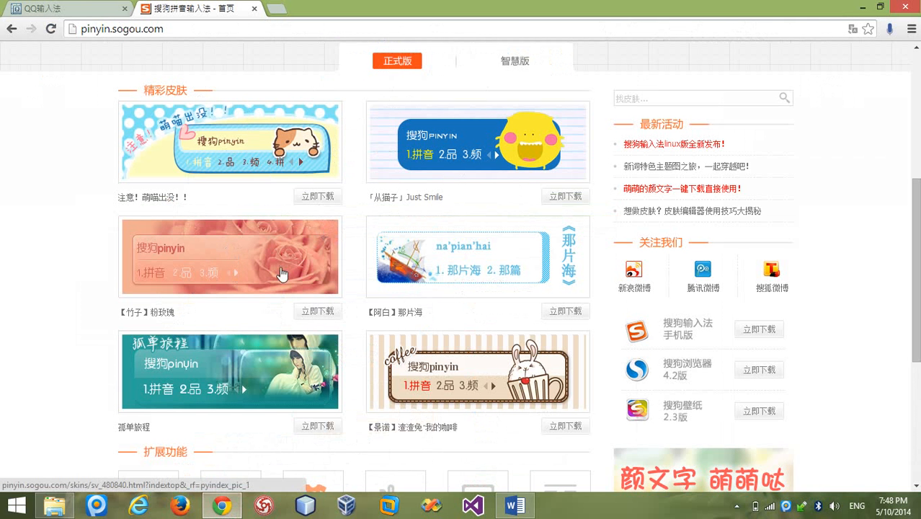
left_click(514, 505)
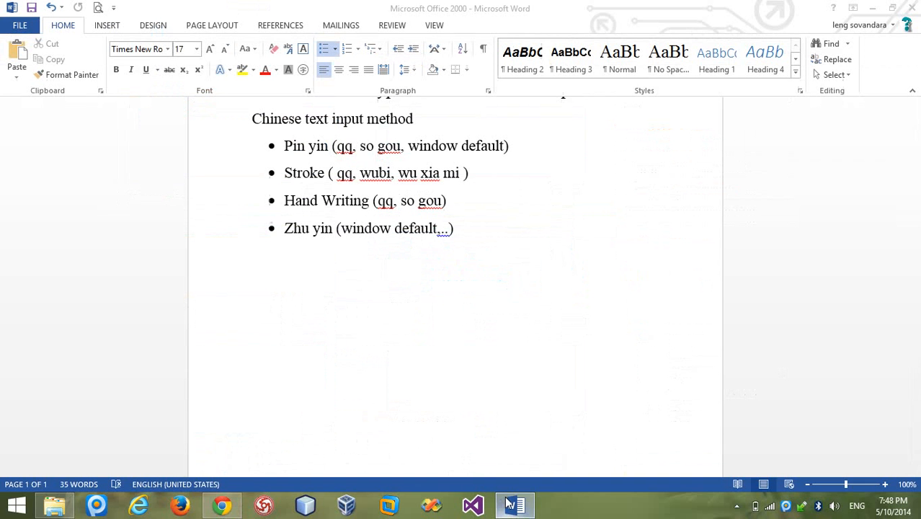